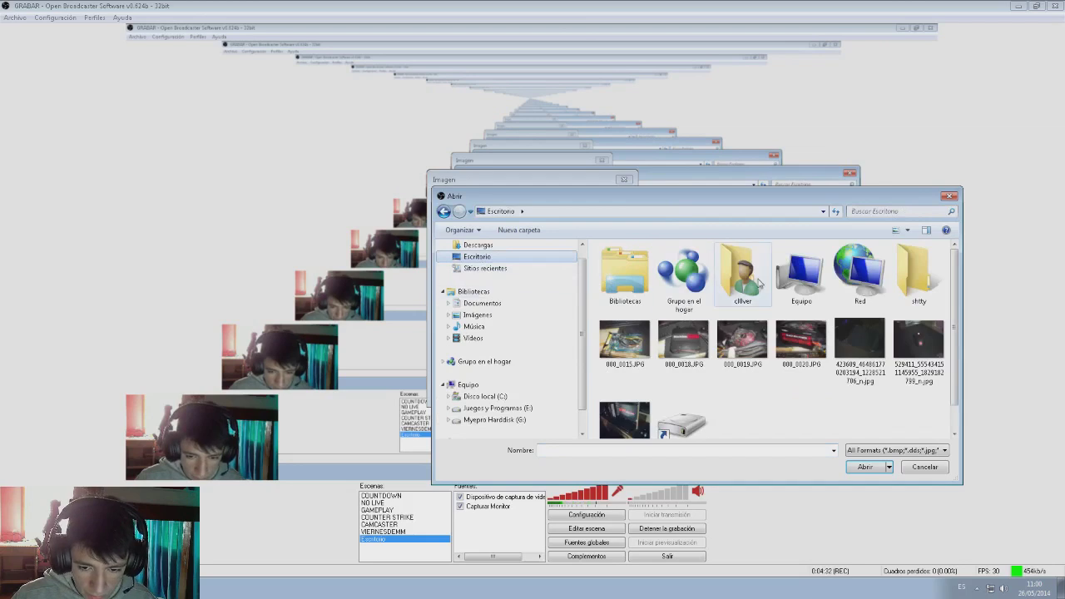
- Load 2asdasd.png from the ESWC folder as the image source's file and accept the image settings
double_click(743, 281)
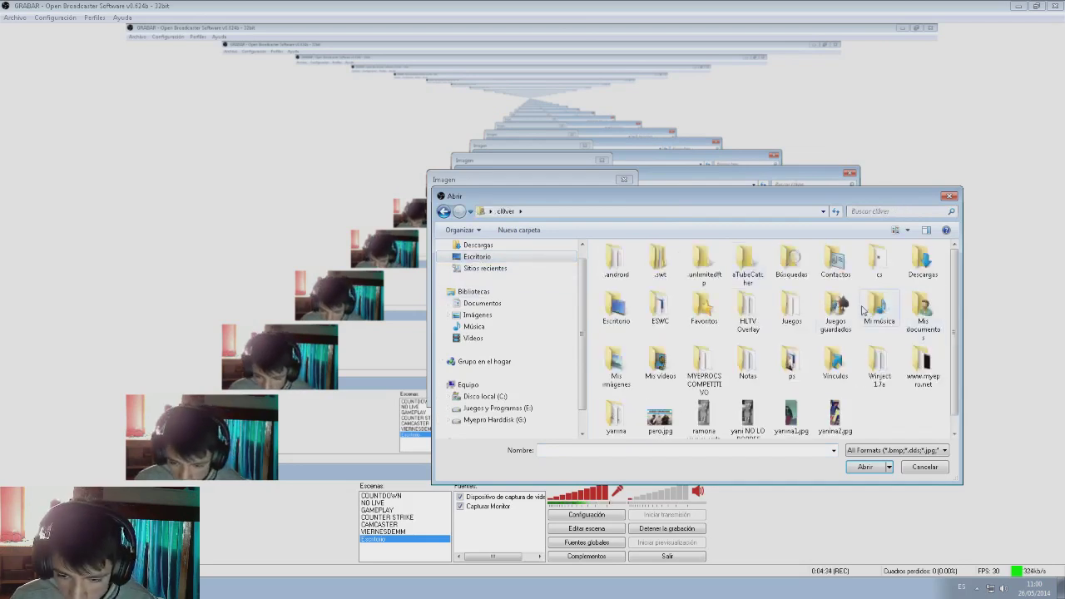
double_click(661, 308)
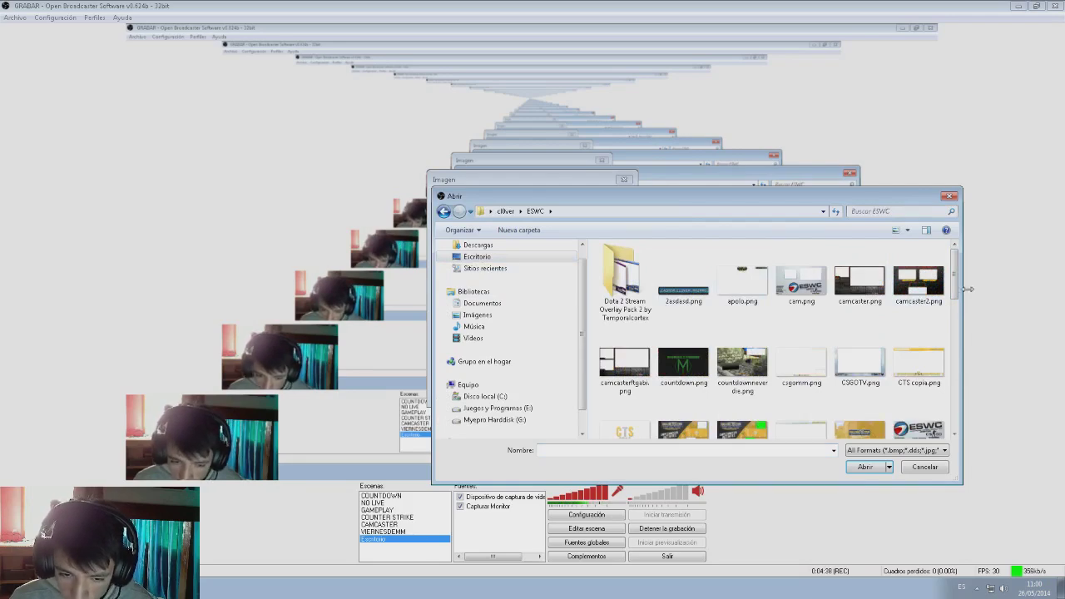
drag(968, 289, 972, 289)
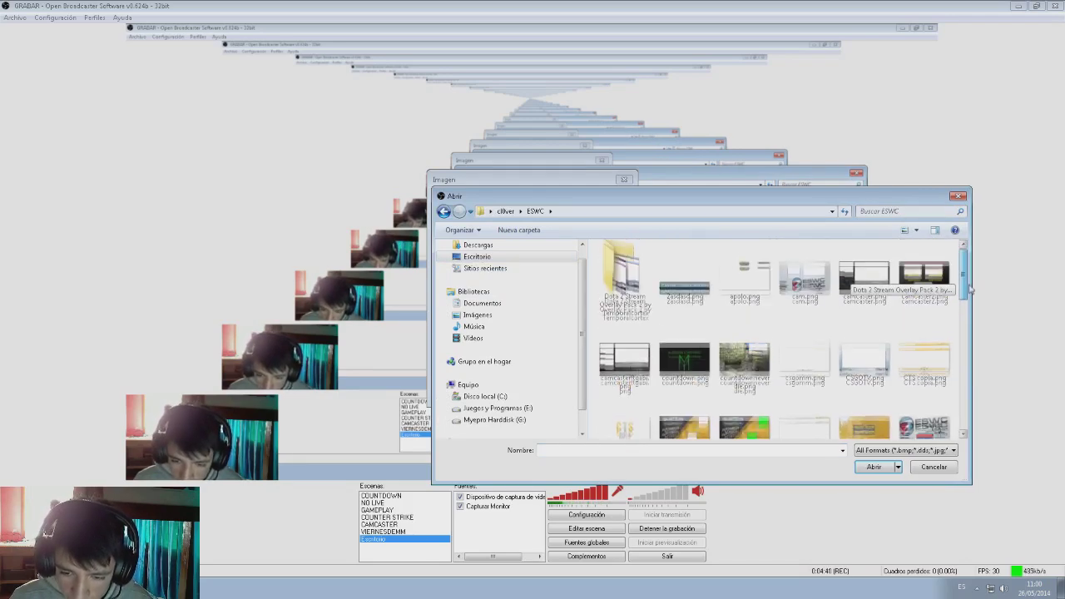
click(672, 290)
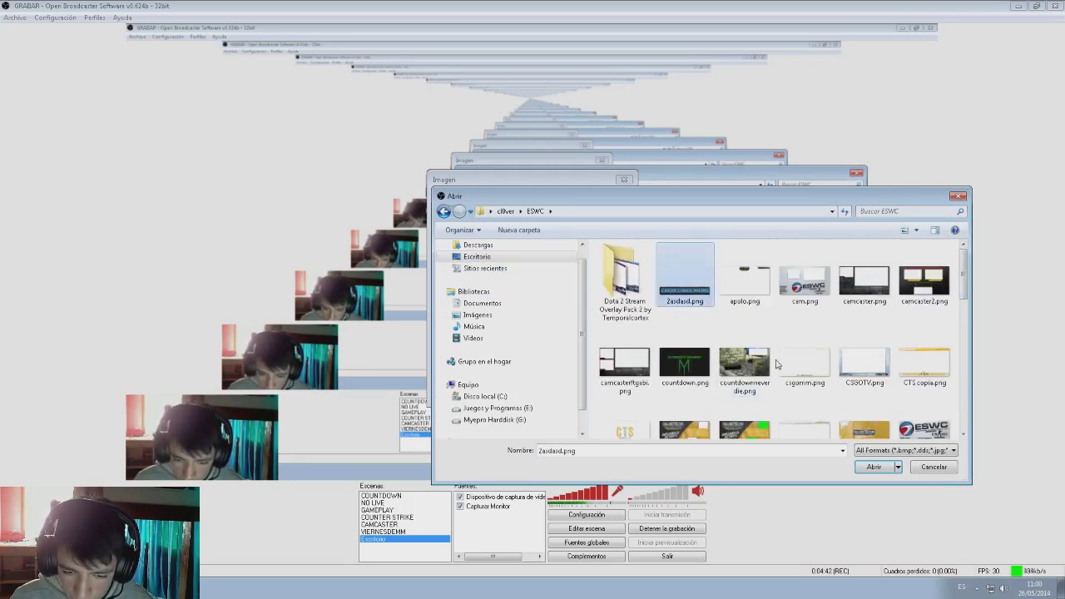
scroll(776, 363, down, 5)
scroll(775, 364, up, 4)
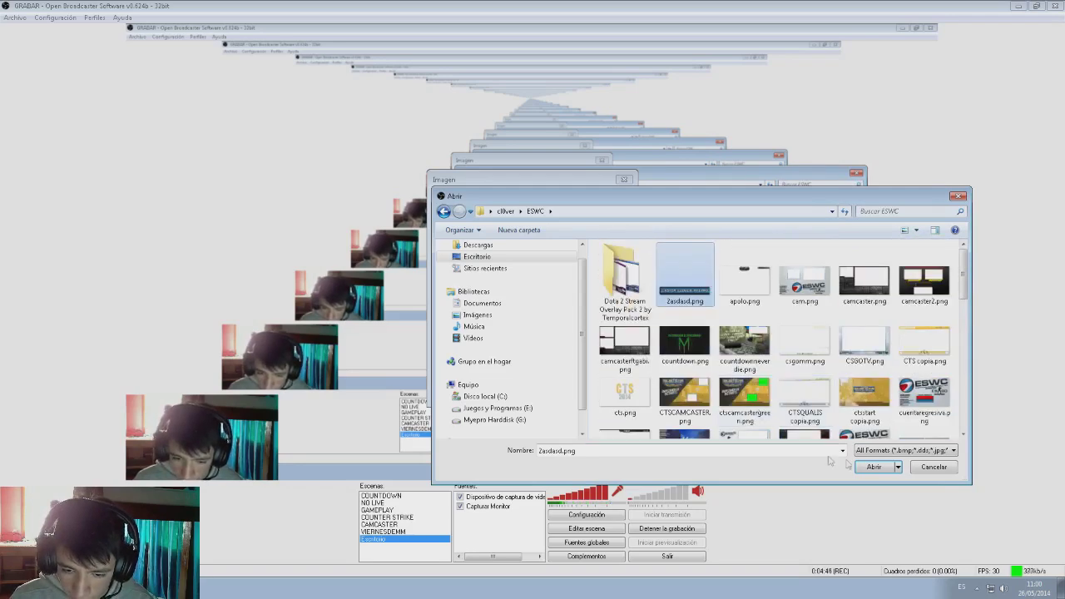
click(874, 467)
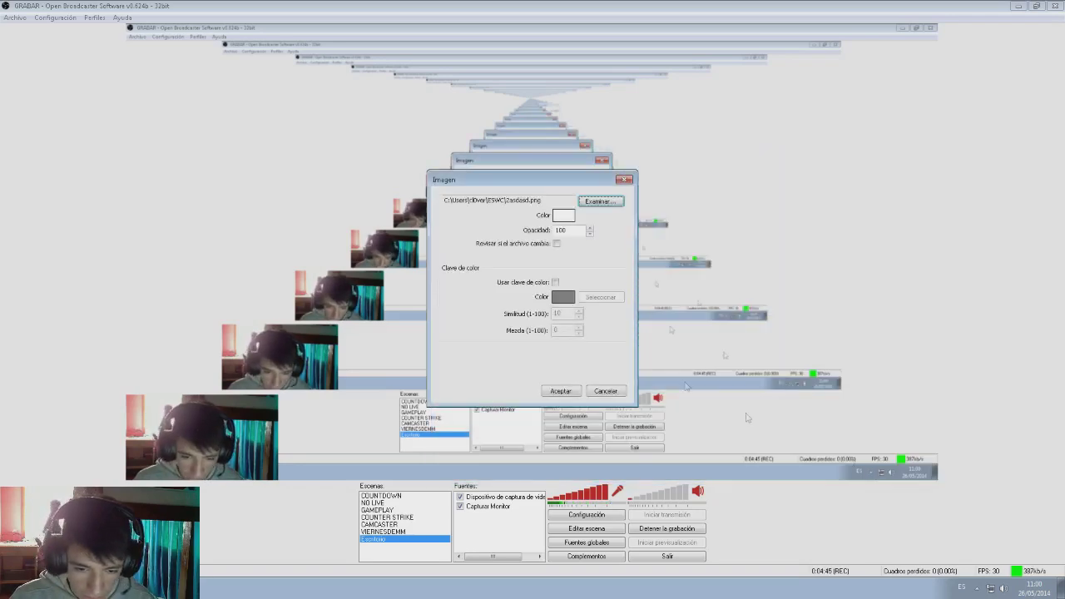
click(561, 392)
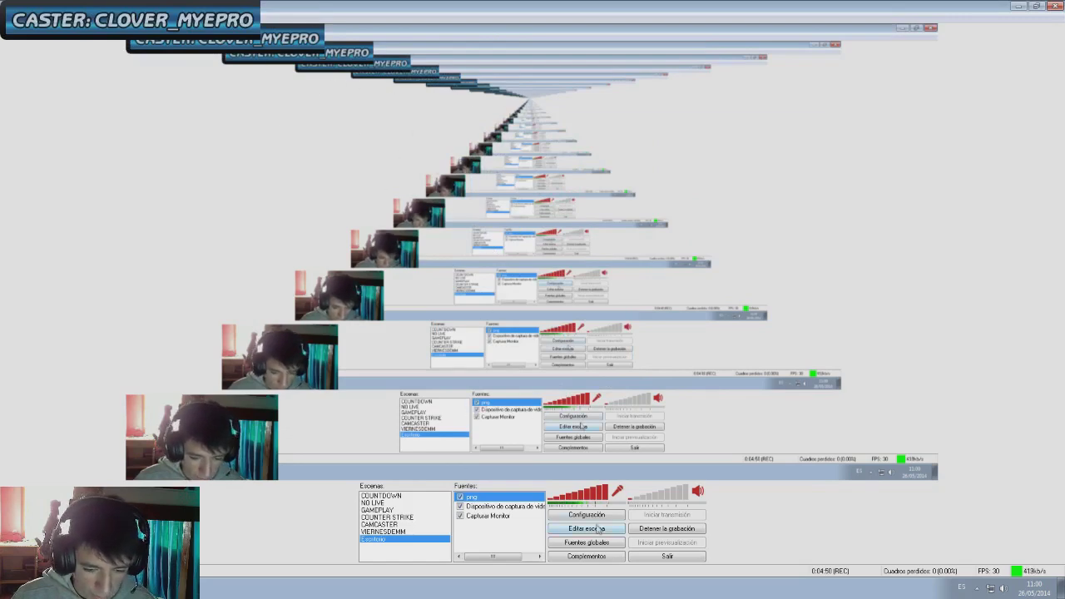
- In scene editing, move the caster banner onto the webcam picture's upper edge and fit it to the webcam's width
drag(265, 43, 878, 436)
click(955, 445)
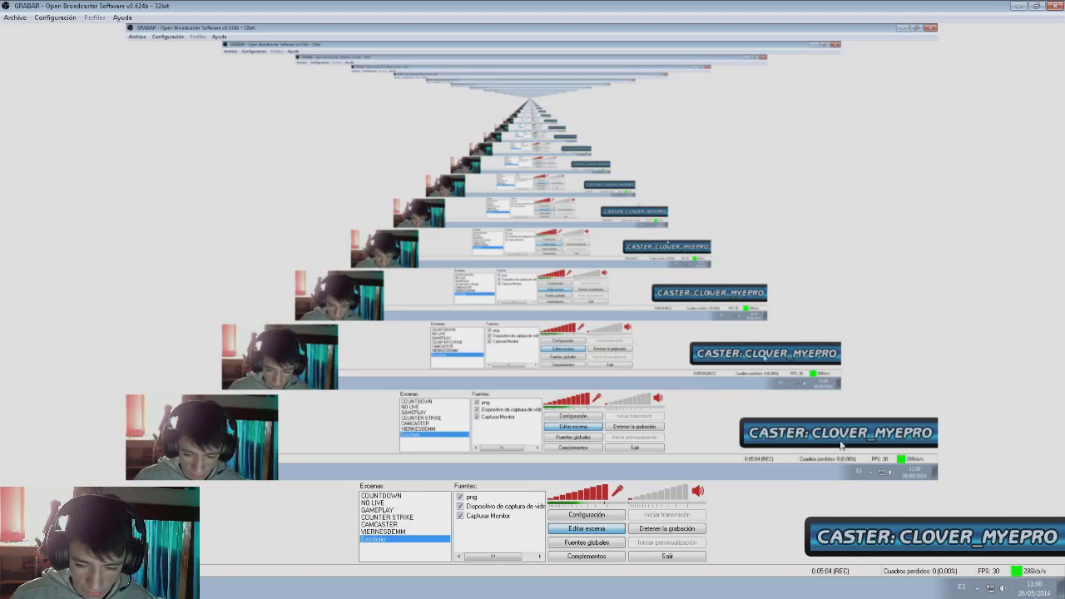
drag(838, 443, 237, 473)
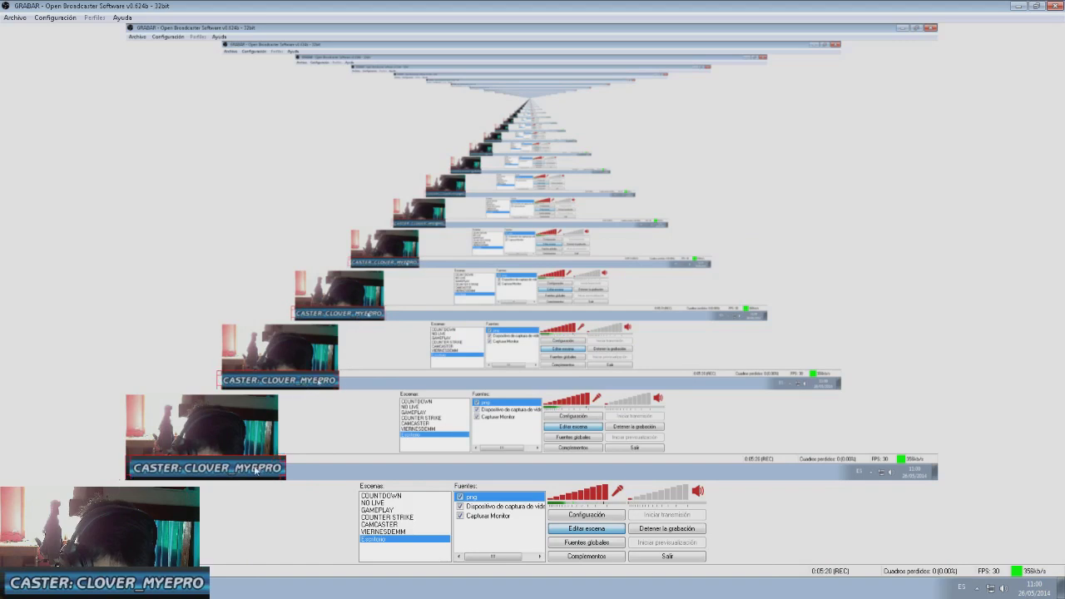
drag(209, 566, 200, 582)
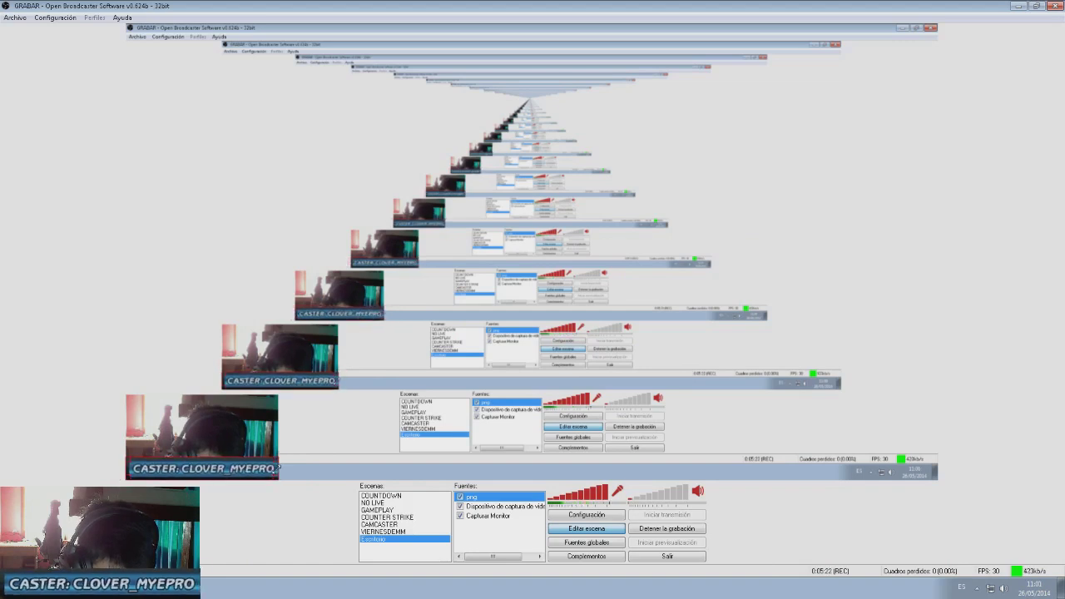
drag(251, 471, 251, 405)
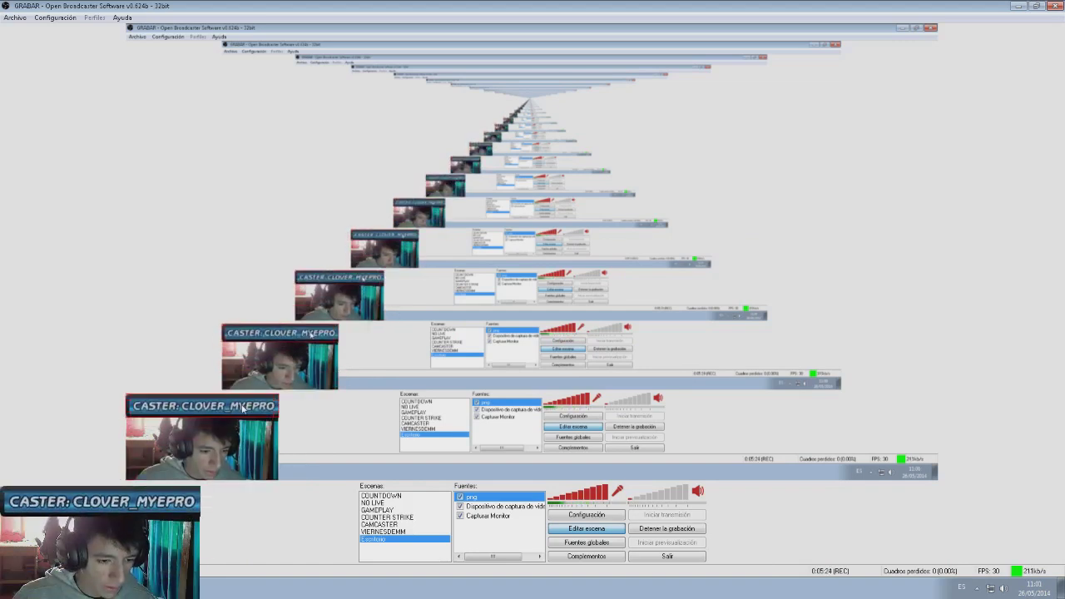
- Enlarge the caster banner to nearly the full screen width and shrink it back over the webcam picture
drag(278, 396, 283, 172)
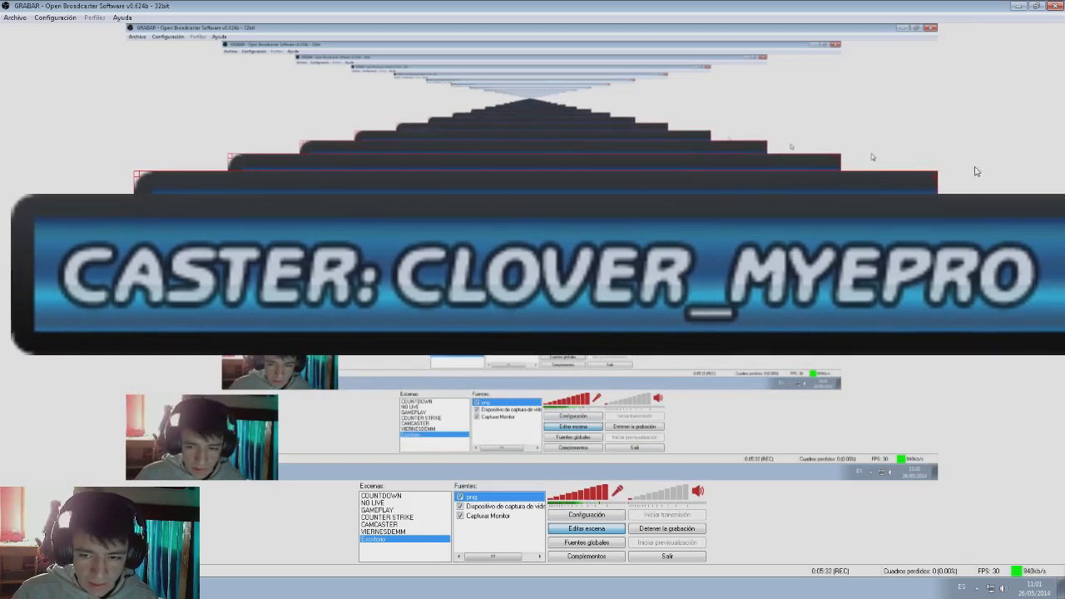
drag(930, 175, 228, 449)
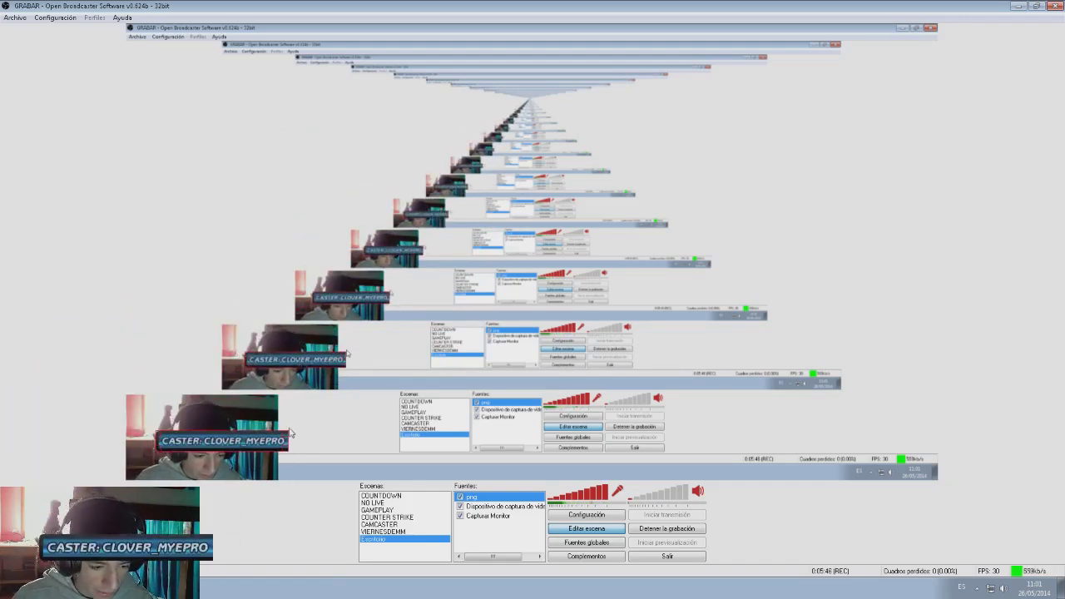
drag(246, 443, 228, 439)
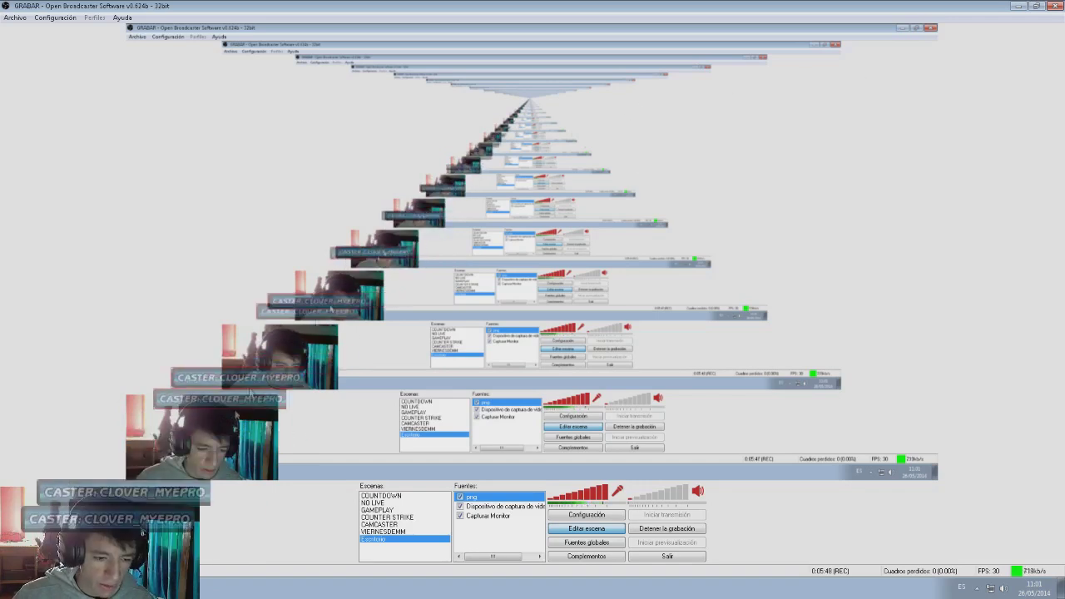
- Delete the png image source from the scene
key(Delete)
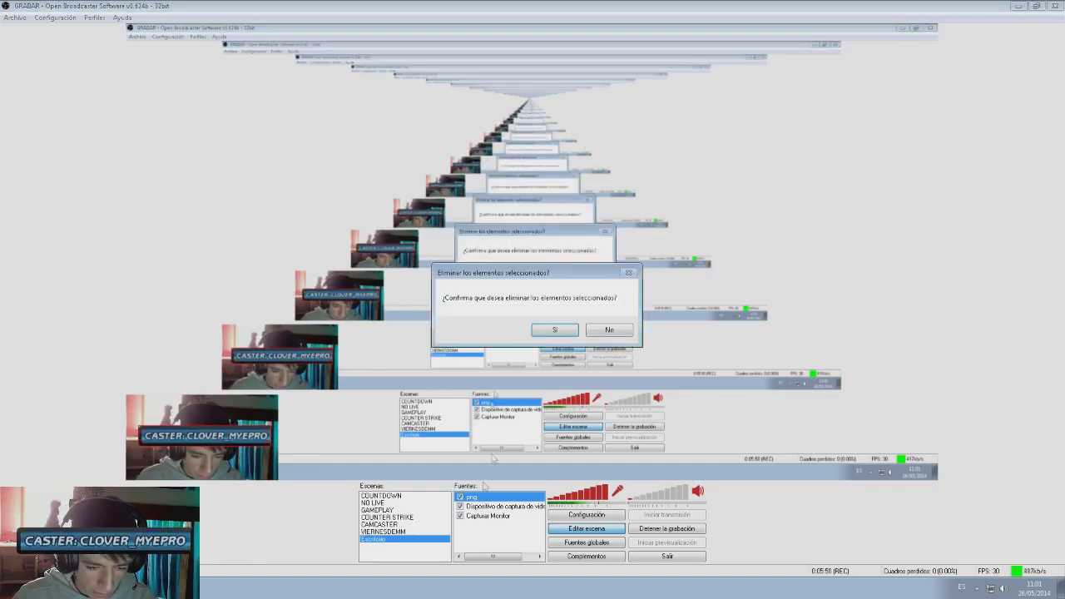
click(555, 330)
right_click(480, 536)
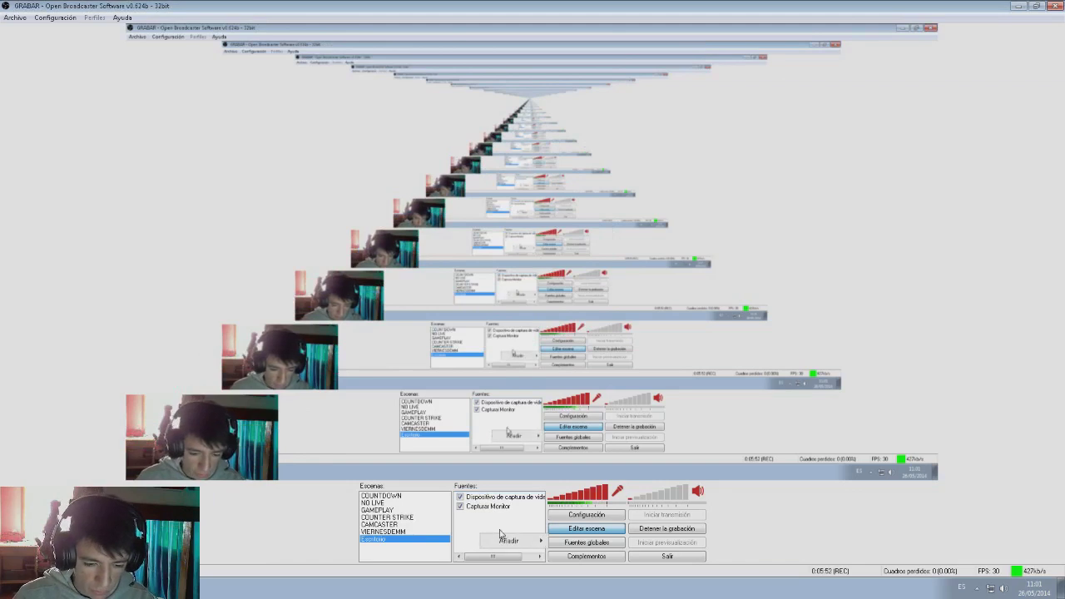
mouse_move(514, 545)
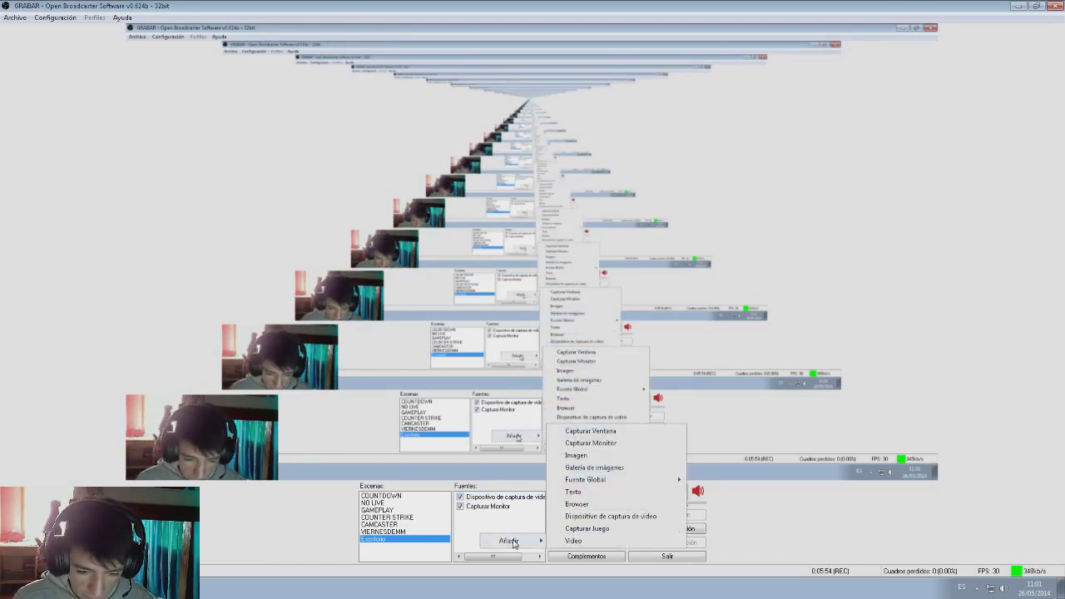
click(594, 468)
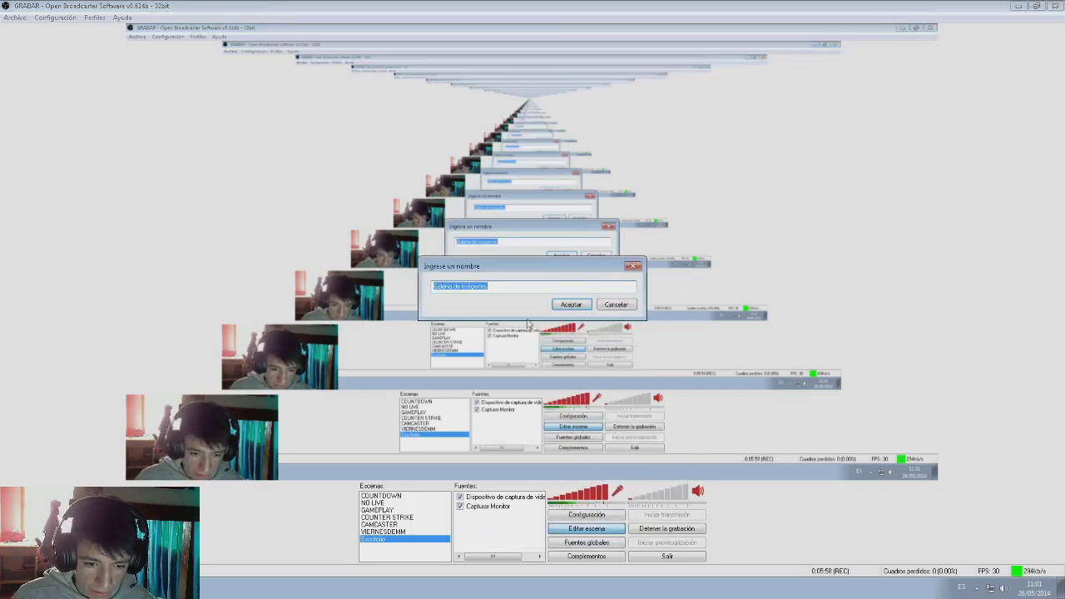
text(sale 1)
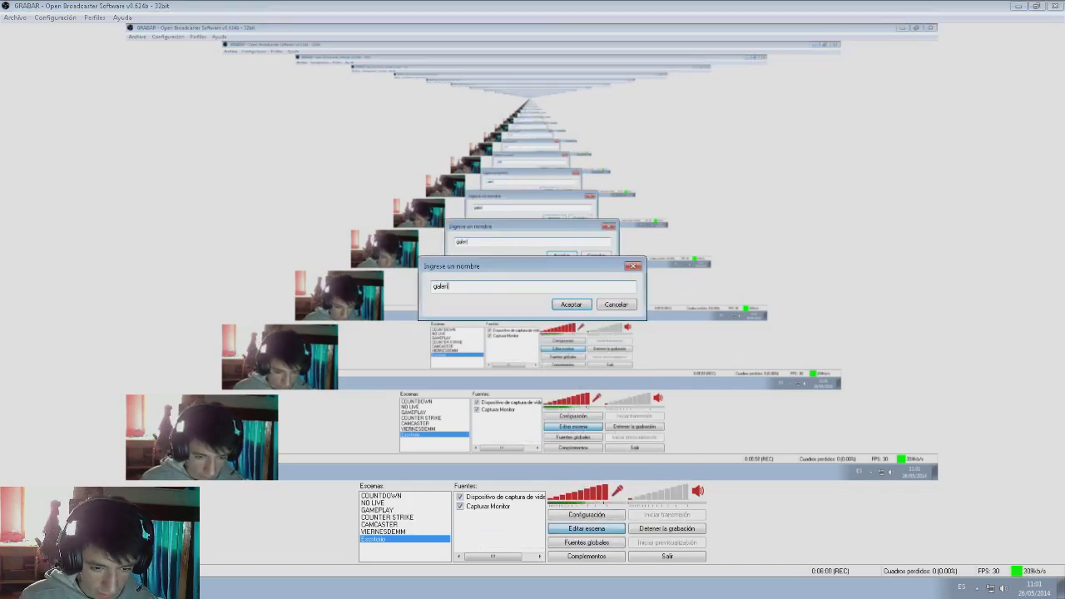
key(Return)
click(523, 305)
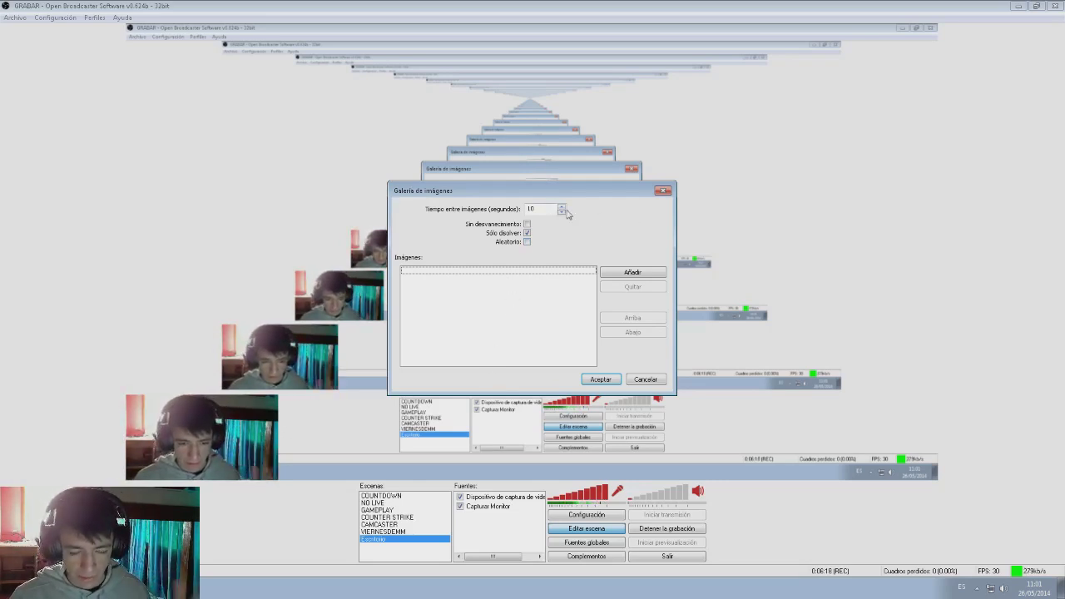
click(645, 379)
- Add the global source OFFLINE to the Escritorio scene
right_click(470, 539)
mouse_move(491, 549)
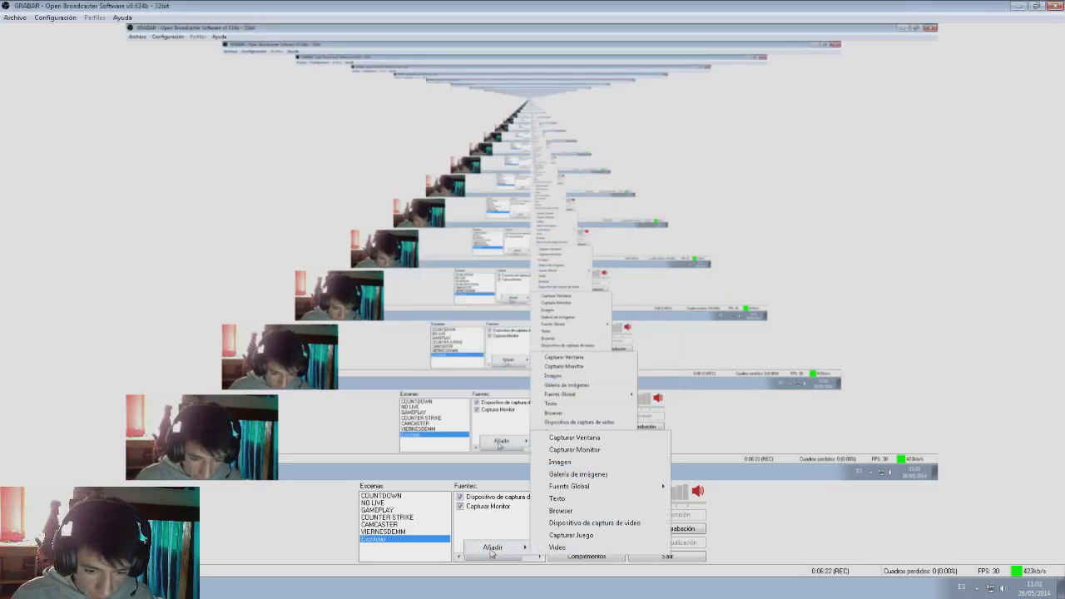
mouse_move(592, 491)
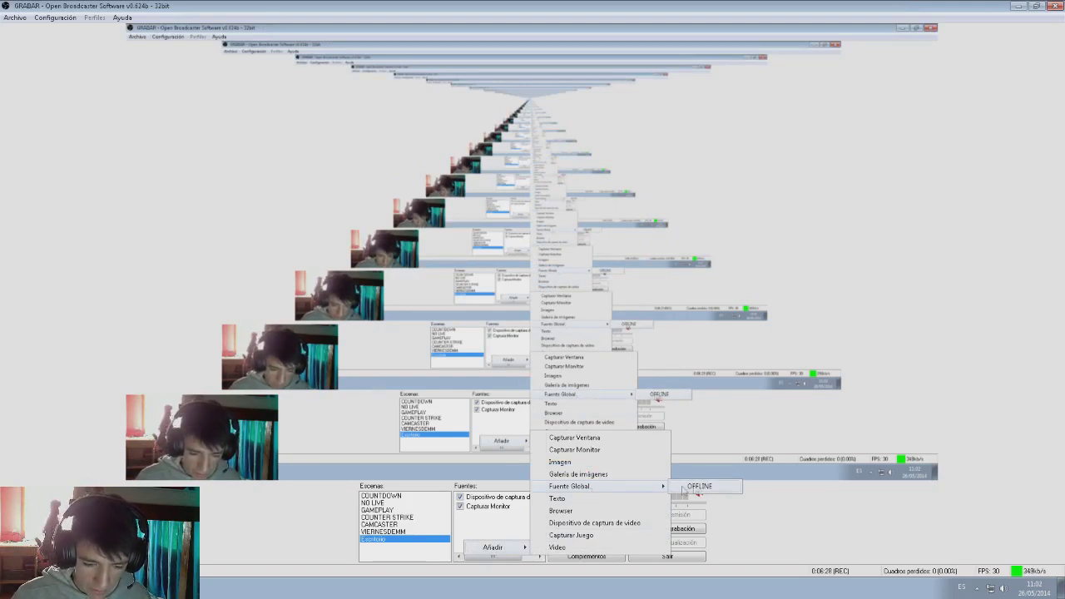
click(697, 486)
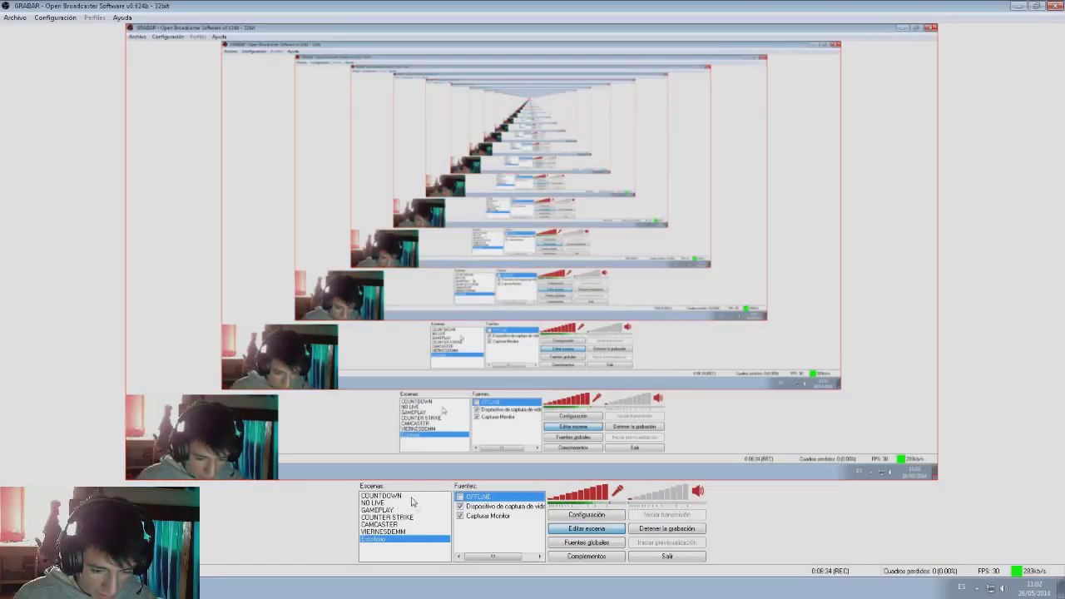
- Toggle the OFFLINE source's visibility and delete the source from the scene
click(459, 497)
click(460, 496)
right_click(498, 497)
click(516, 460)
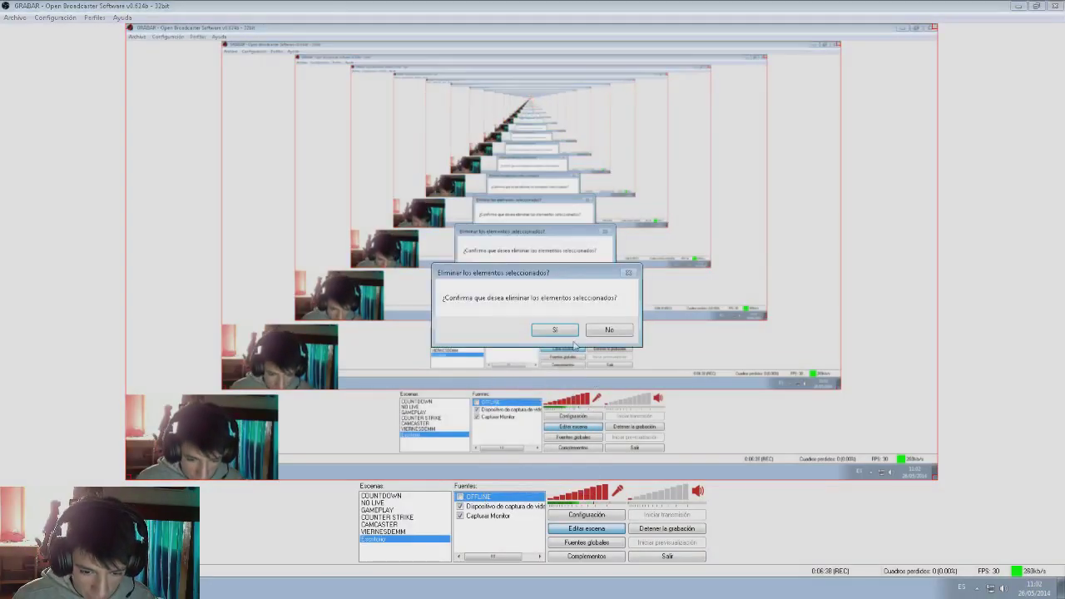
click(547, 331)
- Add a text source to the Escritorio scene, keeping the default name Texto
right_click(489, 520)
mouse_move(513, 531)
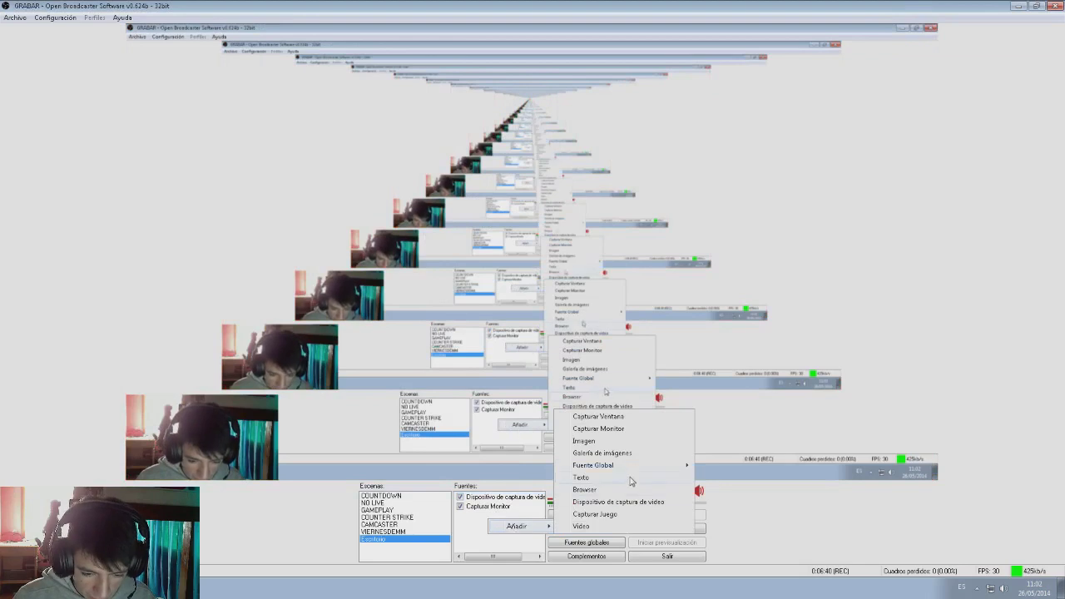
key(Escape)
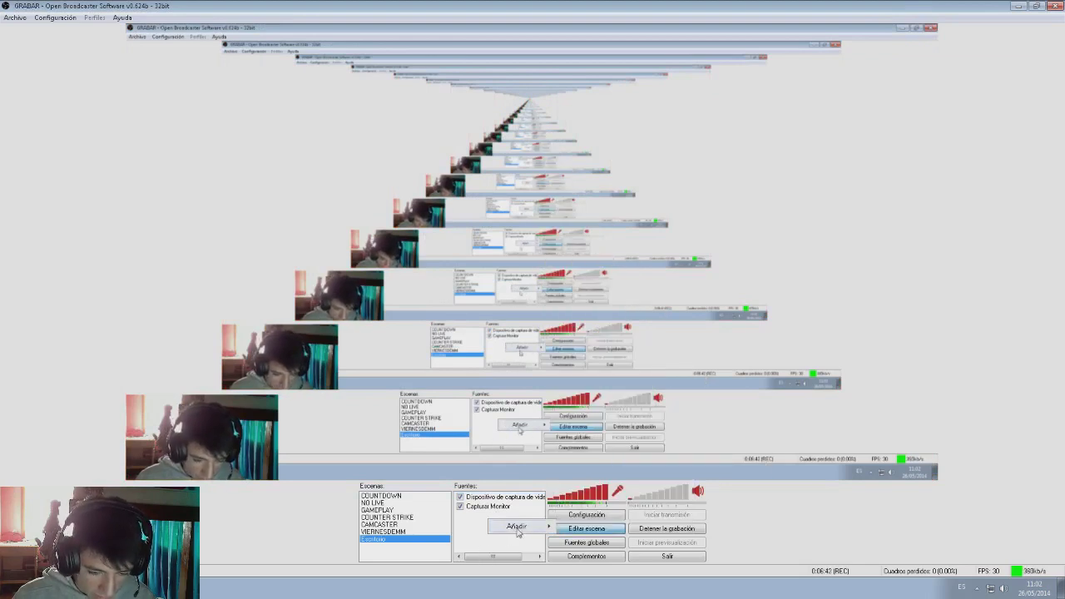
key(Escape)
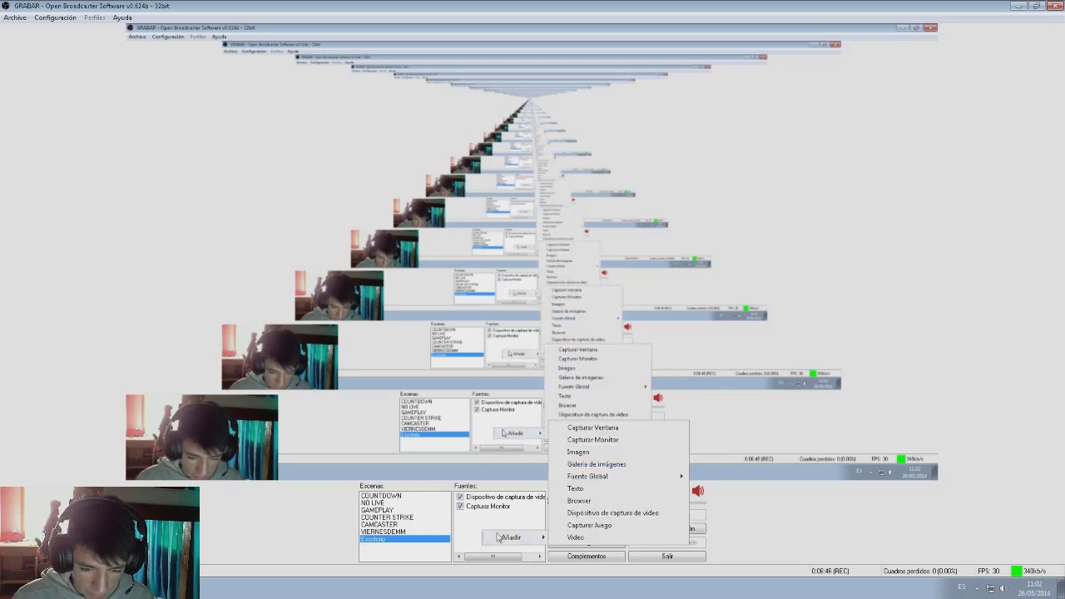
click(620, 491)
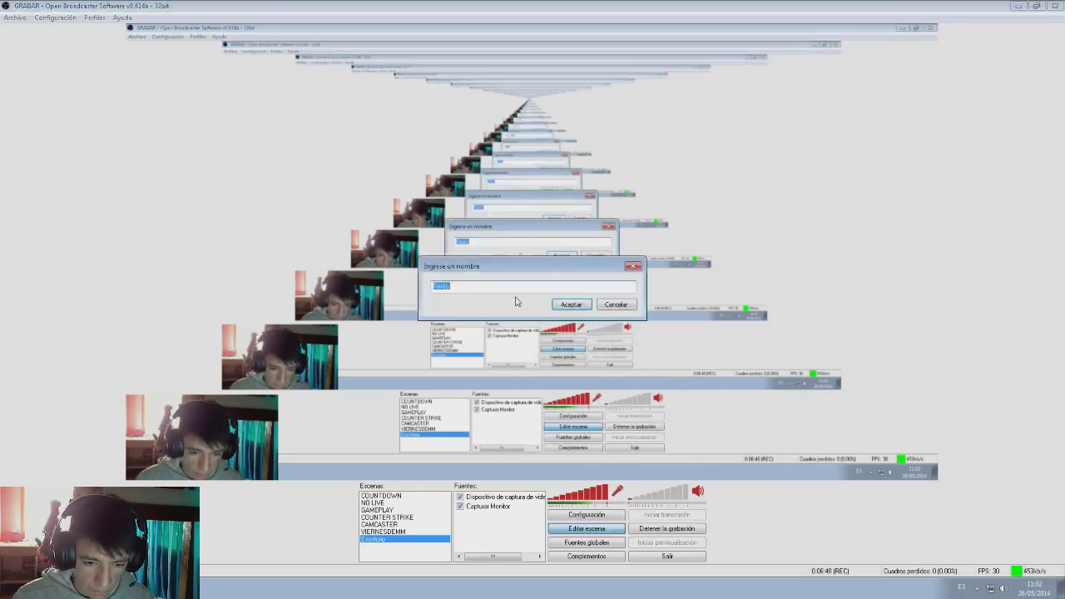
click(553, 305)
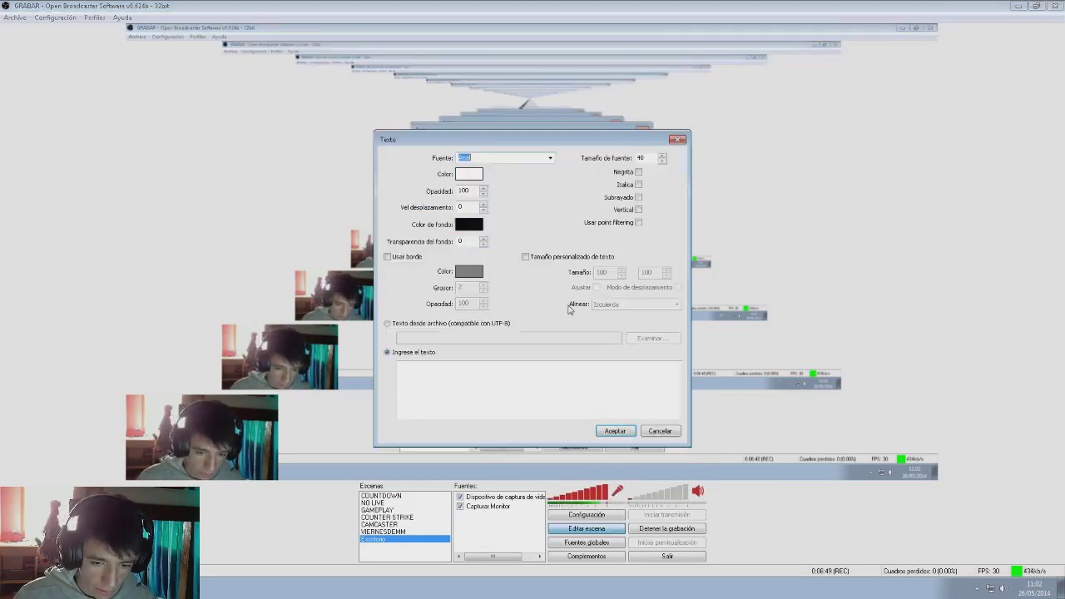
- Enter CLOVER as the source's text and set its font to Arial Black Normal
click(550, 158)
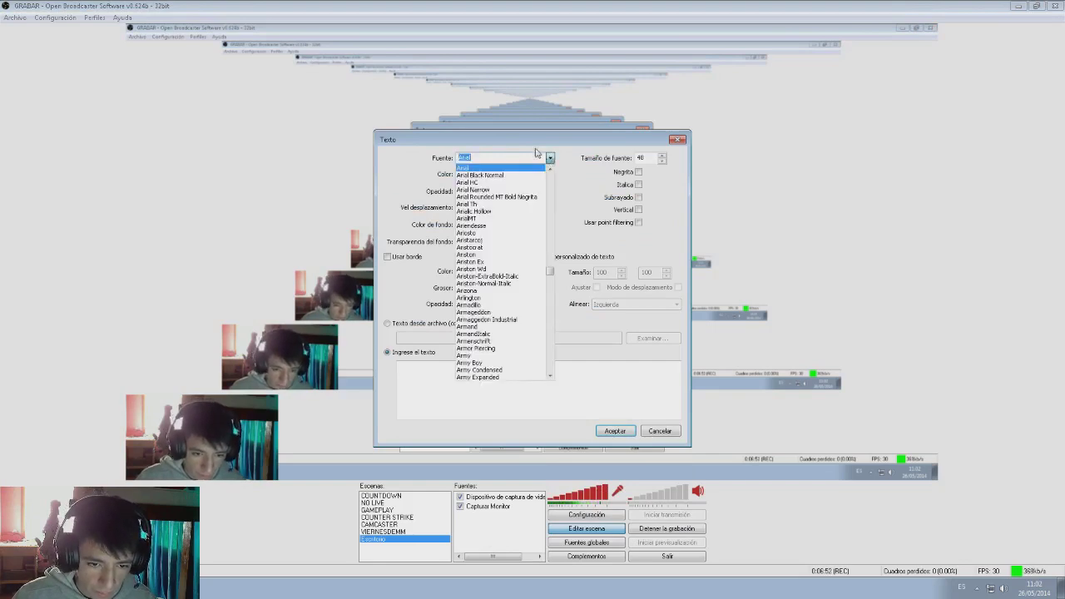
click(539, 156)
click(509, 360)
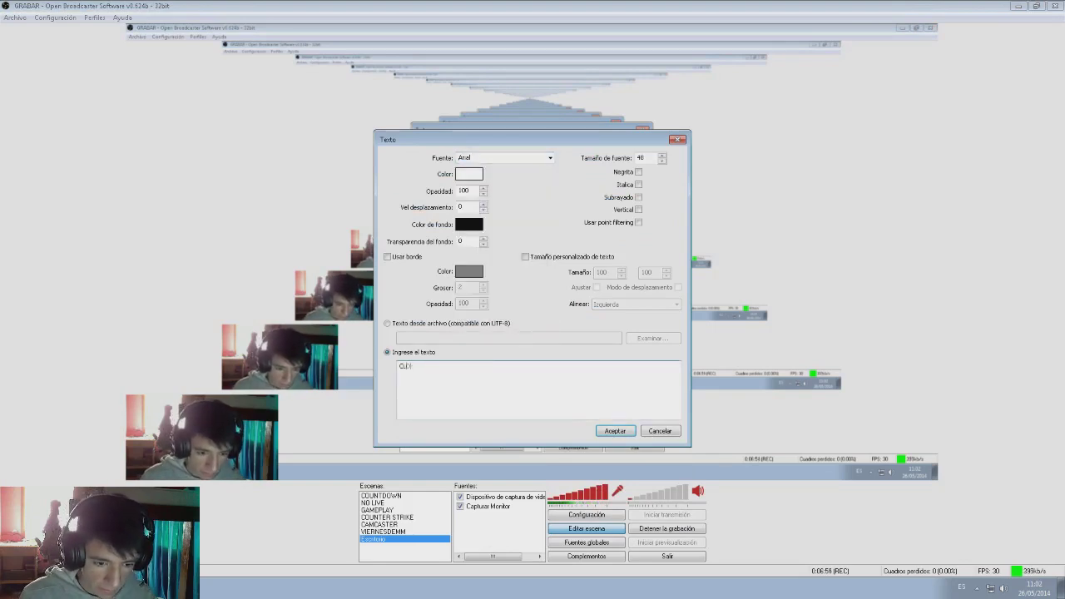
click(550, 159)
click(509, 183)
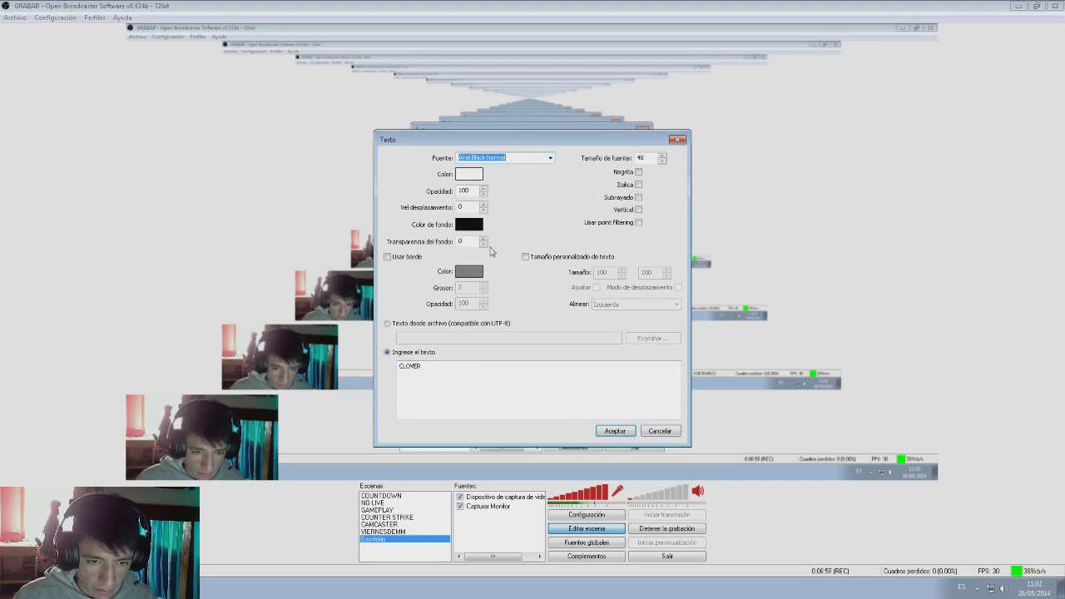
- Set the text's font to Armadillo, give it a black border and accept the text settings
scroll(491, 251, up, 2)
double_click(408, 366)
click(545, 161)
click(519, 295)
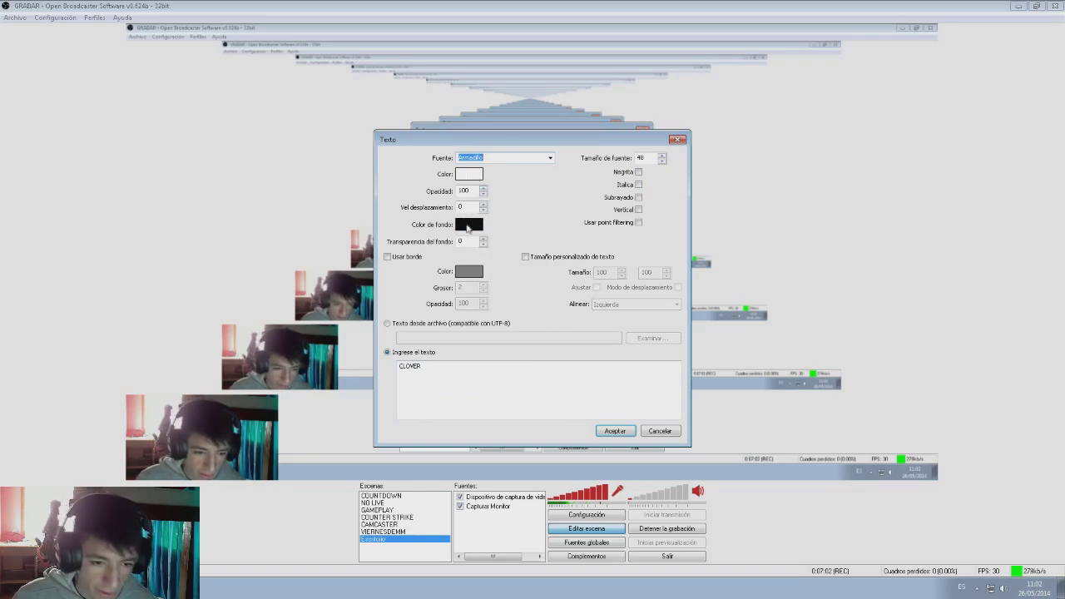
click(391, 260)
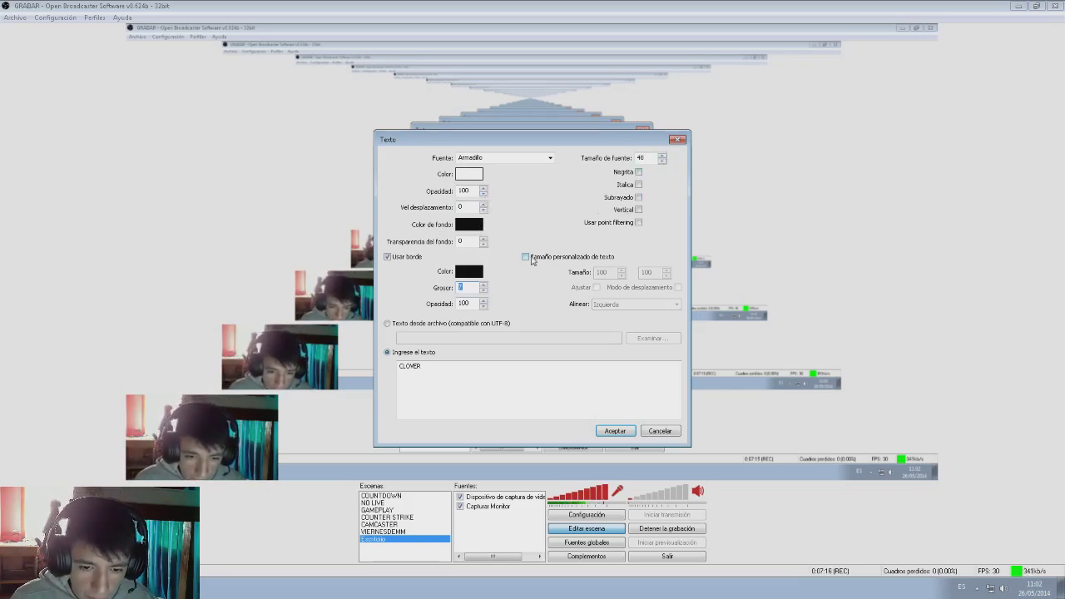
click(614, 431)
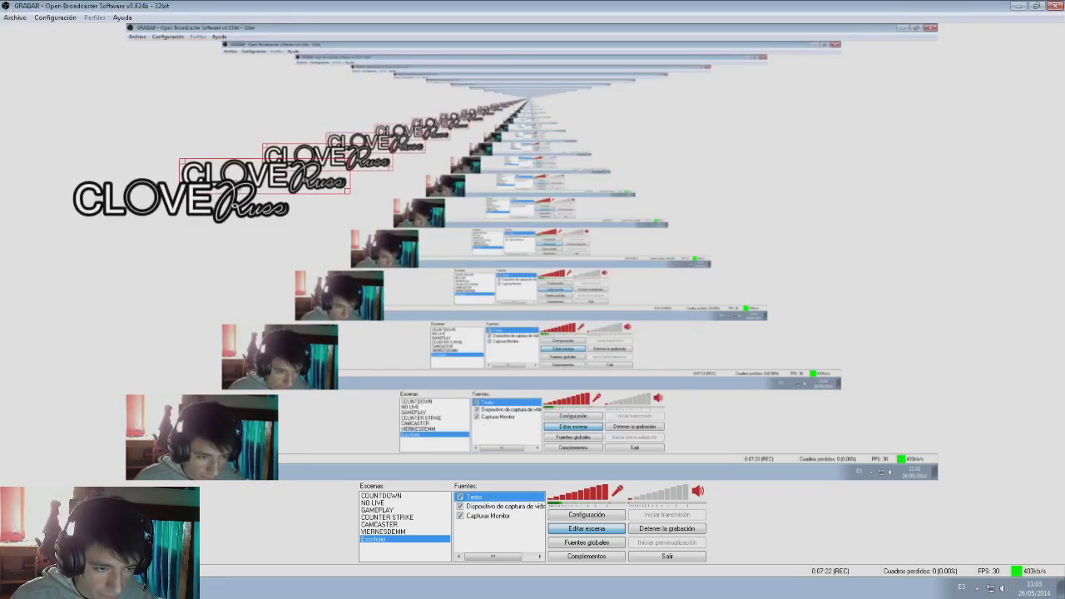
- Change the CLOVER text's font to Armor Piercing, accept the text settings and move the text near the upper edge of the preview
right_click(502, 496)
click(520, 488)
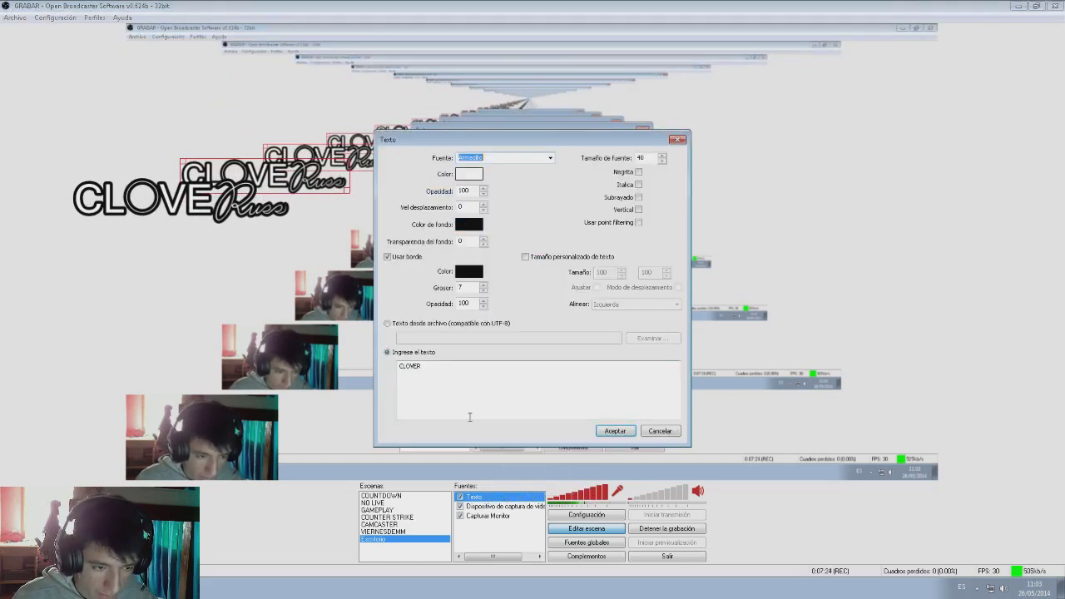
key(Down)
key(Down)
key(Down)
key(Down)
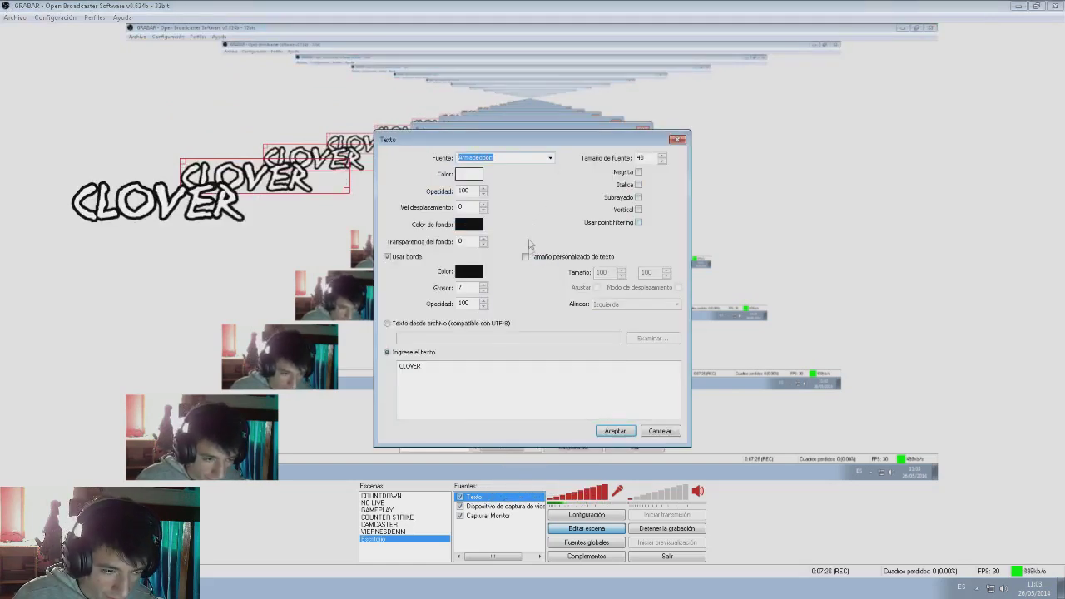
key(Down)
key(Down)
key(Down)
key(Down)
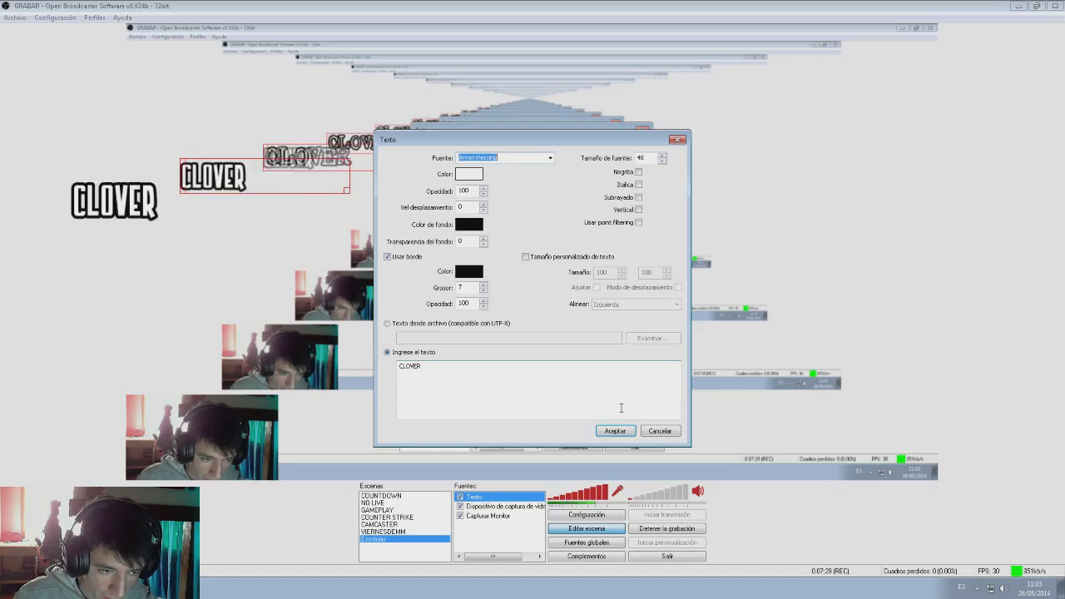
click(616, 432)
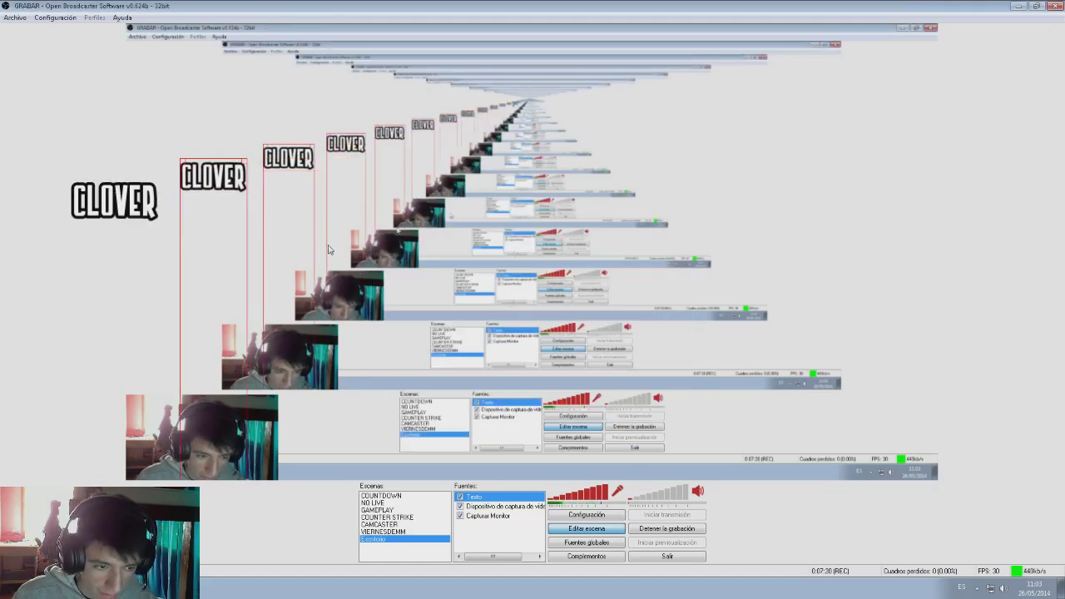
drag(233, 202, 297, 106)
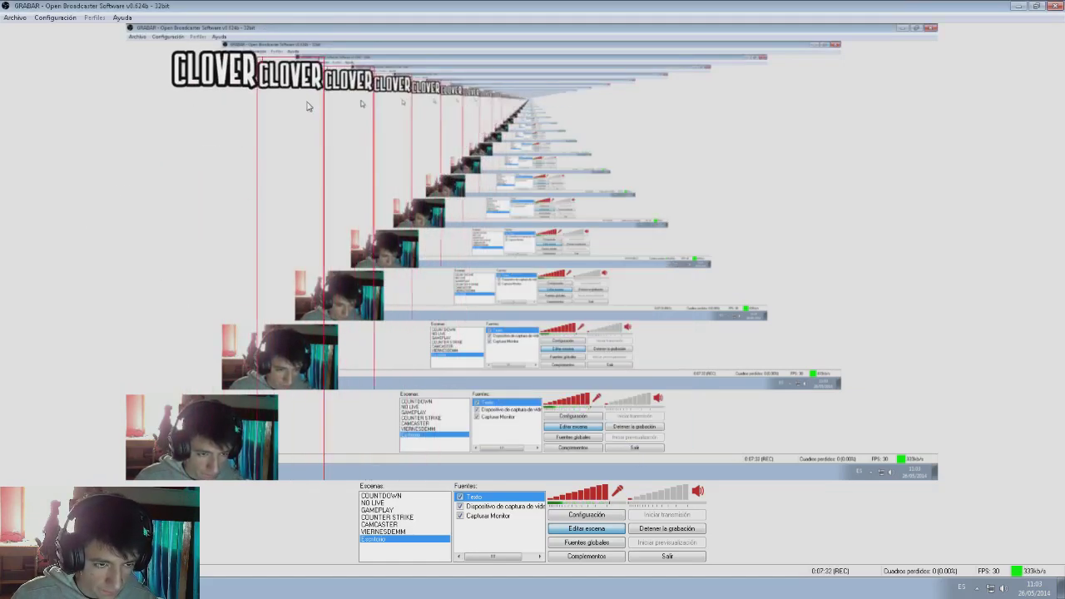
- Review the CLOVER text's properties and font choices, keeping Armor Piercing as the font
right_click(533, 496)
click(549, 487)
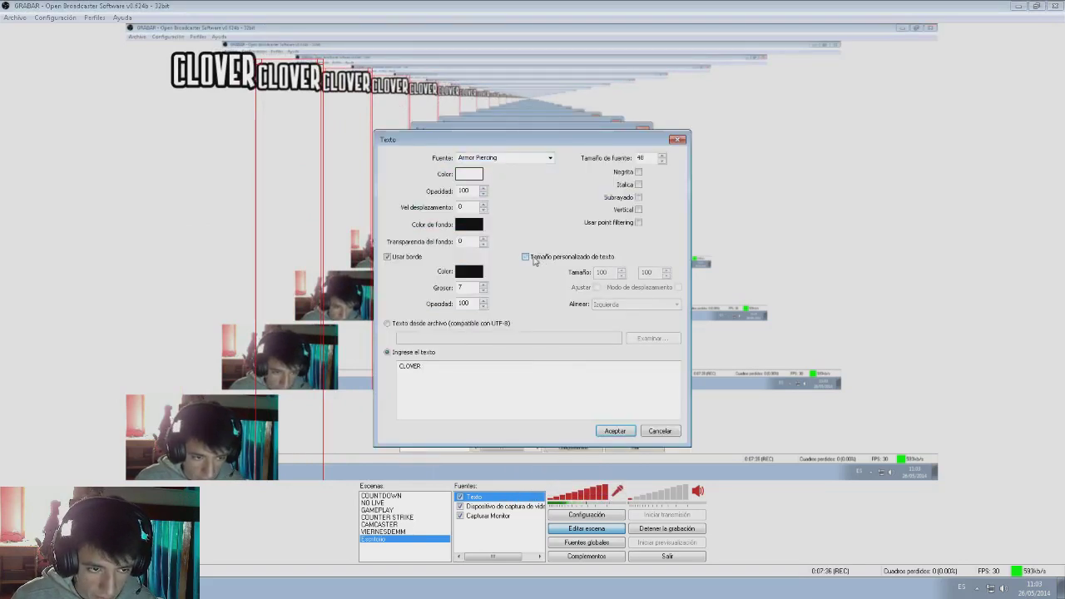
click(549, 157)
click(529, 179)
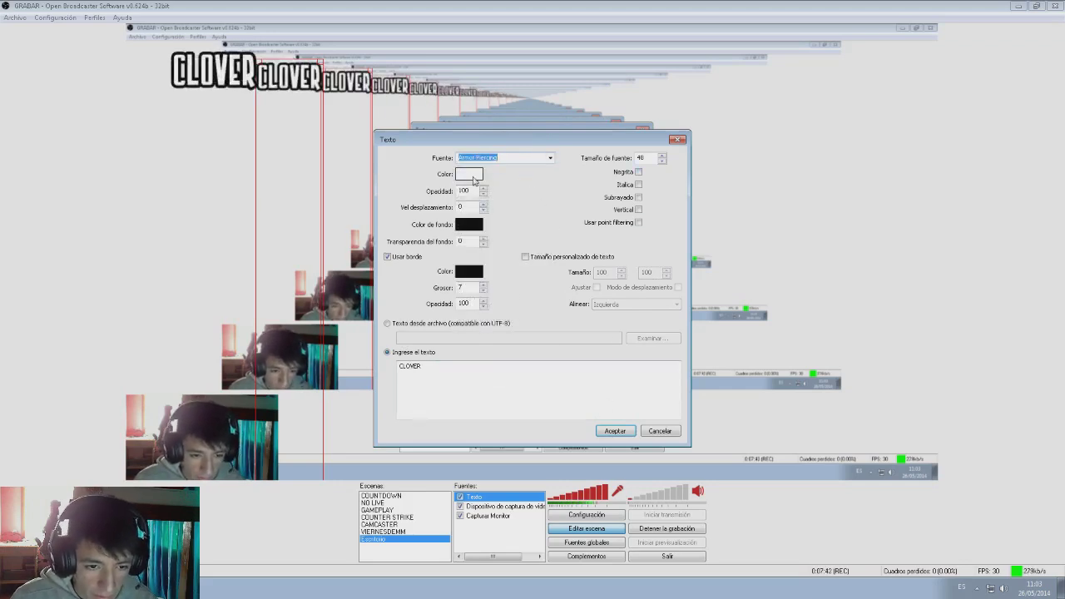
click(615, 431)
- Reposition the CLOVER text in the preview and delete its source from the Escritorio scene
drag(212, 73, 397, 115)
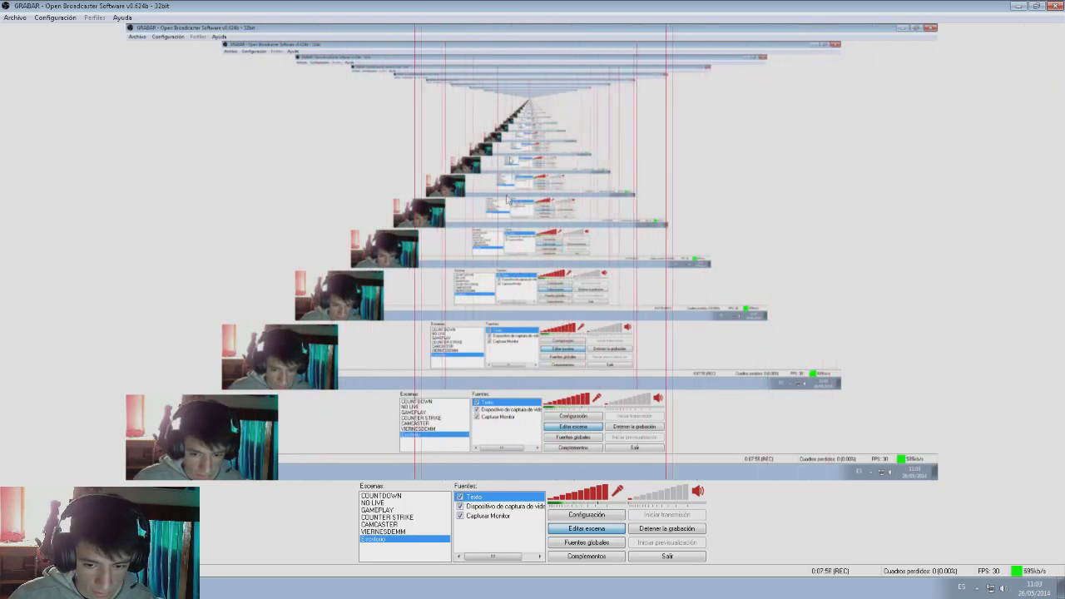
key(Delete)
- Add a new text source to the Escritorio scene under the default name, with clover as its text
right_click(497, 538)
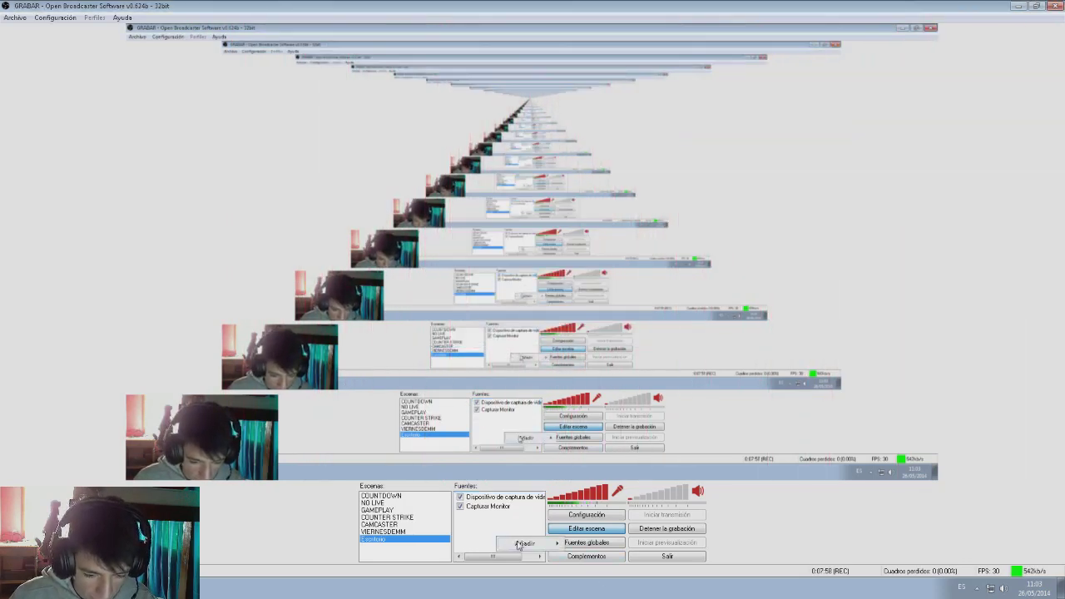
mouse_move(533, 542)
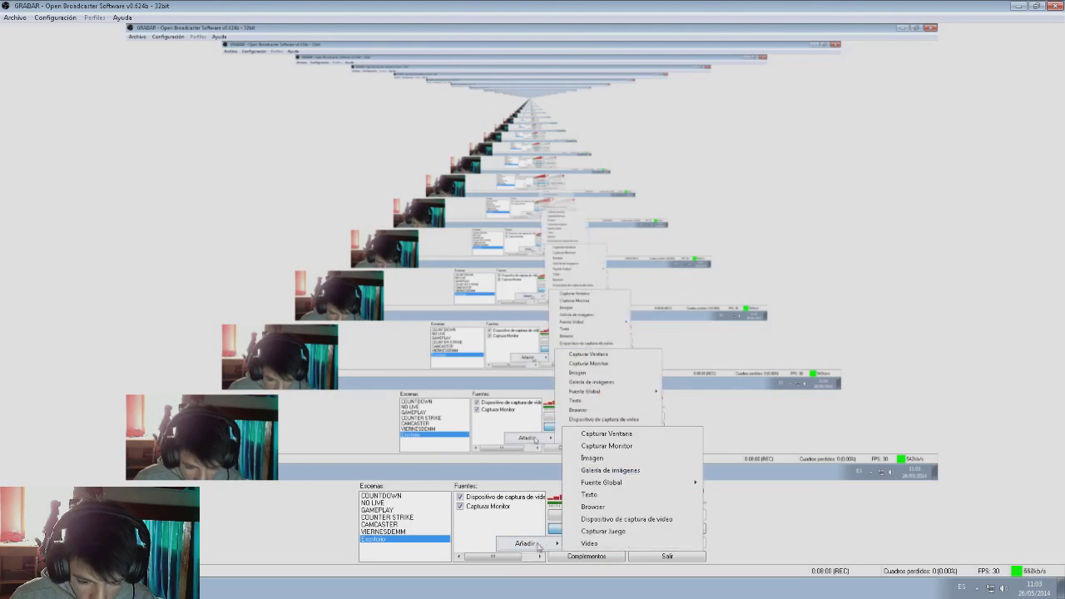
click(625, 485)
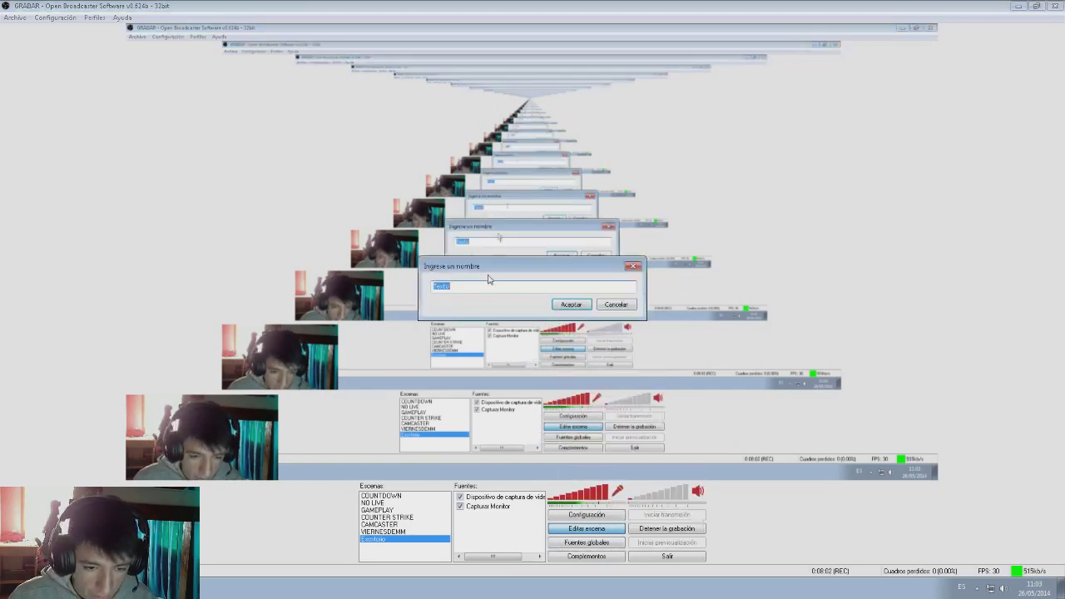
click(558, 305)
click(464, 402)
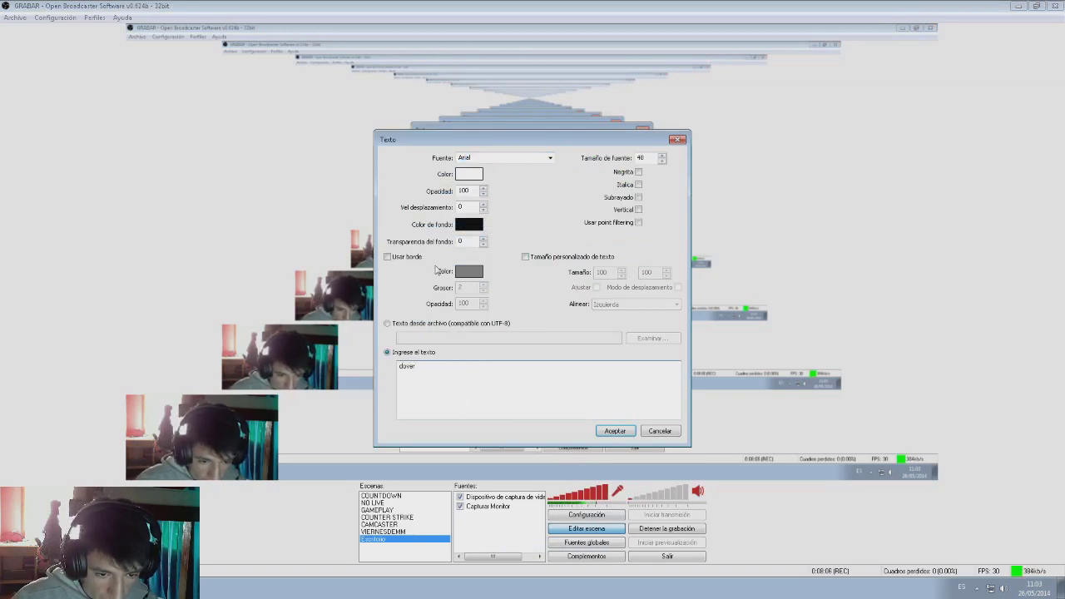
click(615, 430)
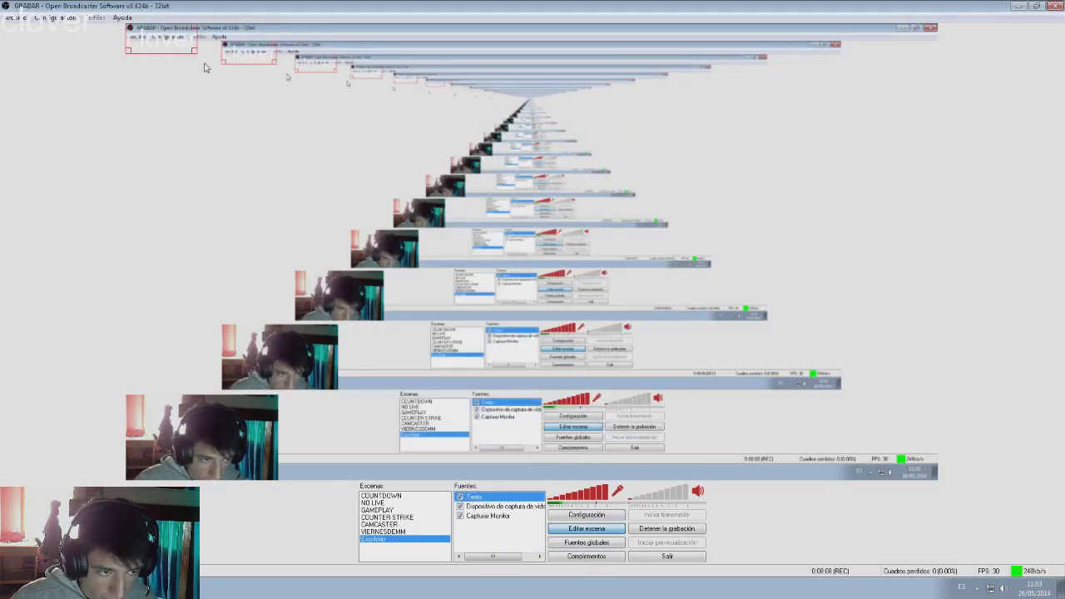
- Move the clover text lower in the preview and give it a black border with a thickness of 3
drag(182, 62, 199, 266)
right_click(504, 499)
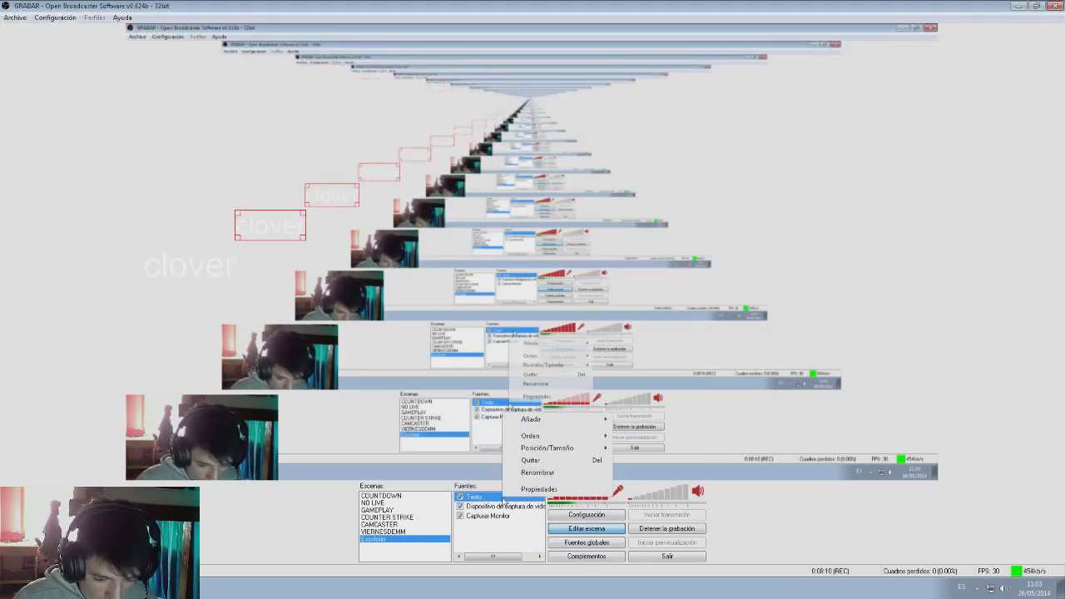
click(513, 491)
click(387, 256)
click(484, 290)
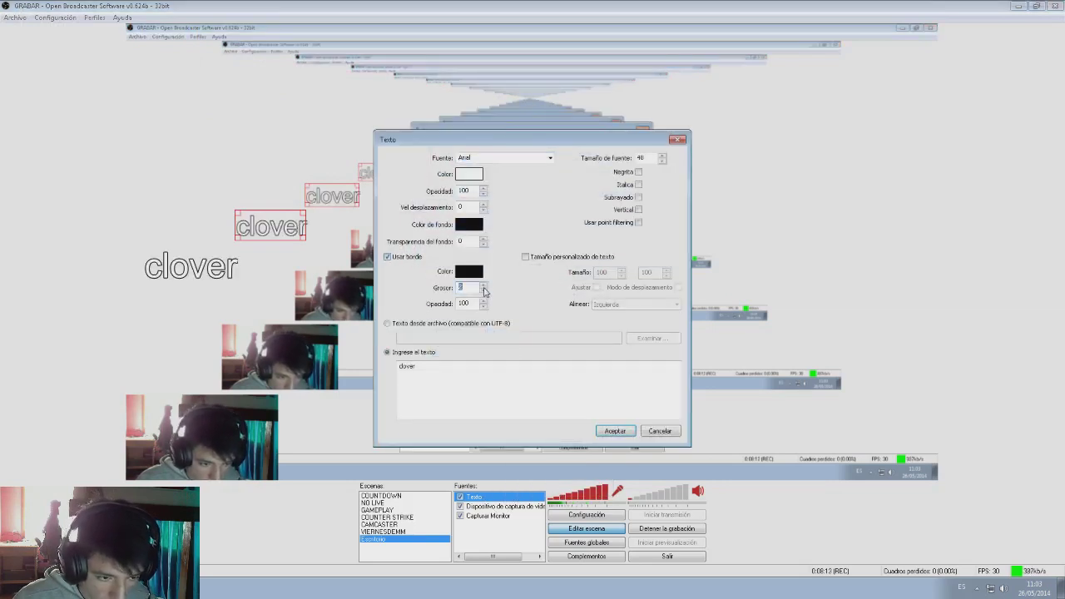
click(615, 431)
- Enlarge the clover text directly in the preview by its corner, and shrink it back to its small size
drag(270, 225, 585, 335)
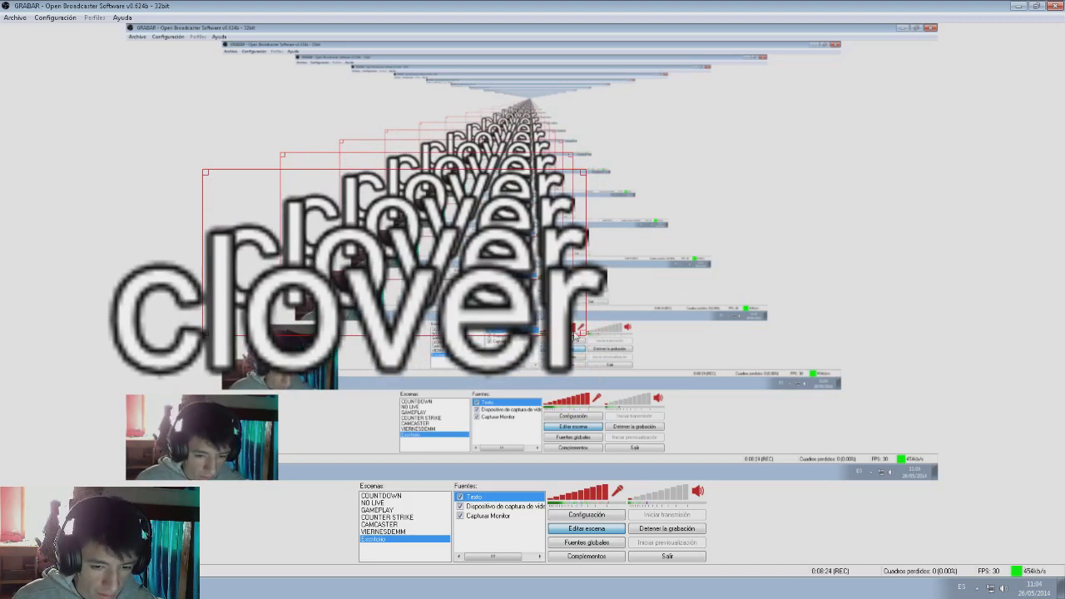
drag(582, 330, 258, 193)
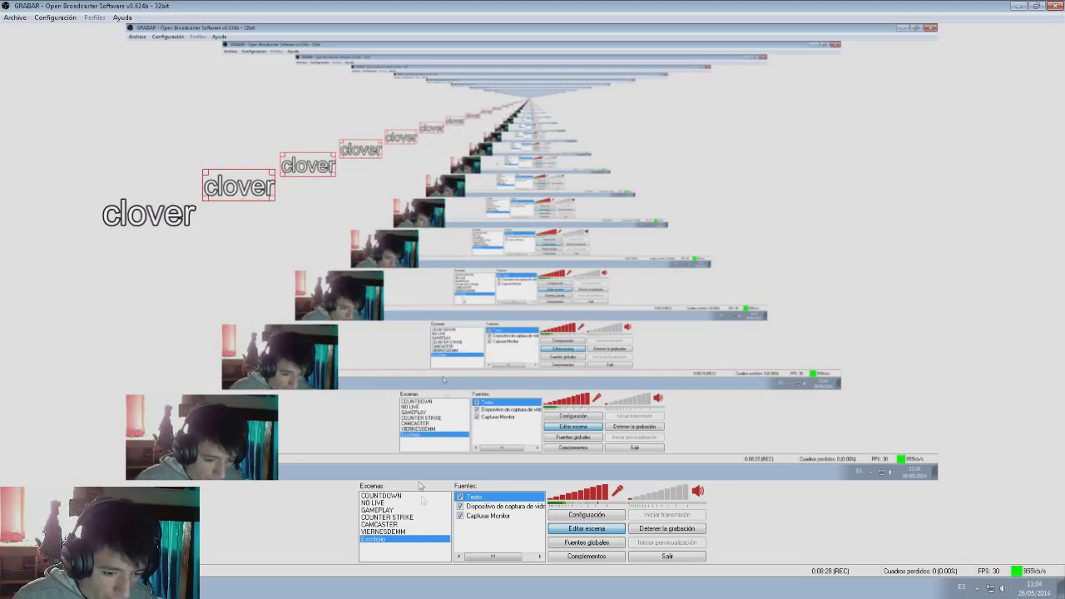
- Set the clover text's font size to 200, accept the settings and shift the text slightly up and left in the preview
right_click(497, 500)
click(520, 468)
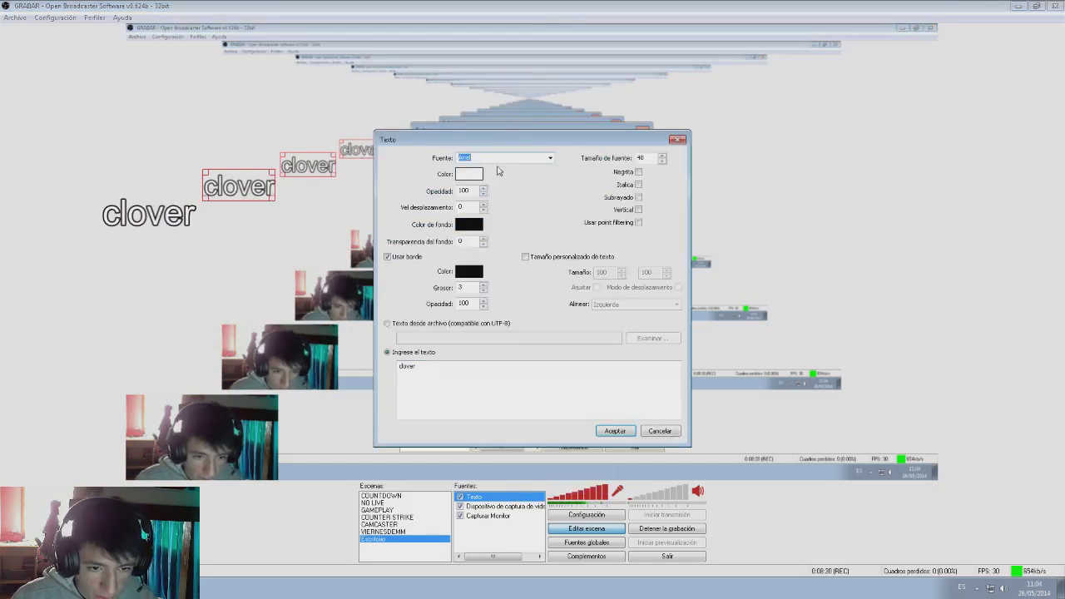
double_click(655, 158)
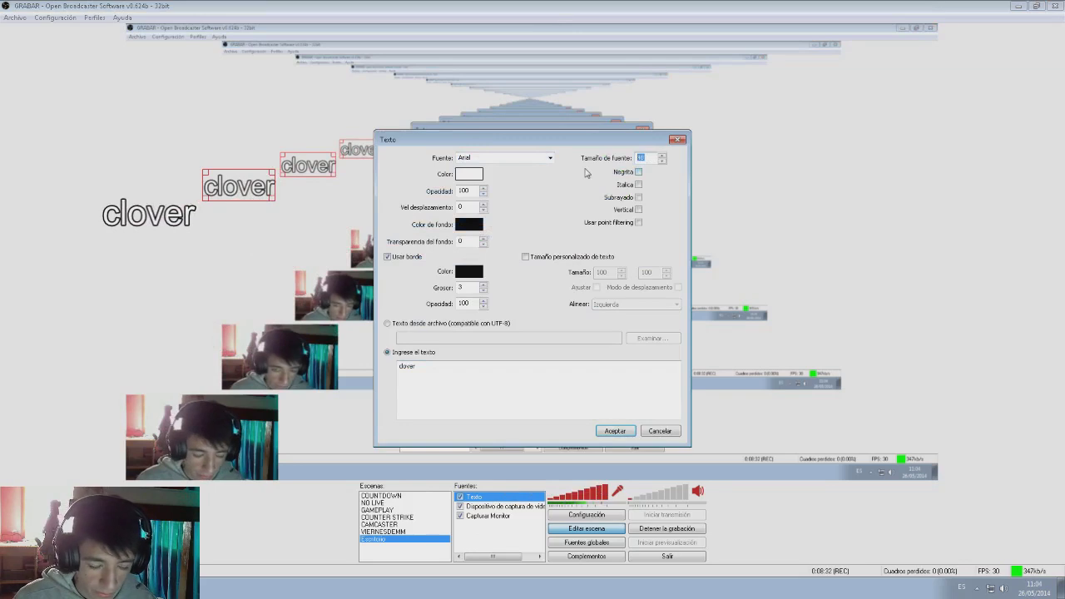
text(100)
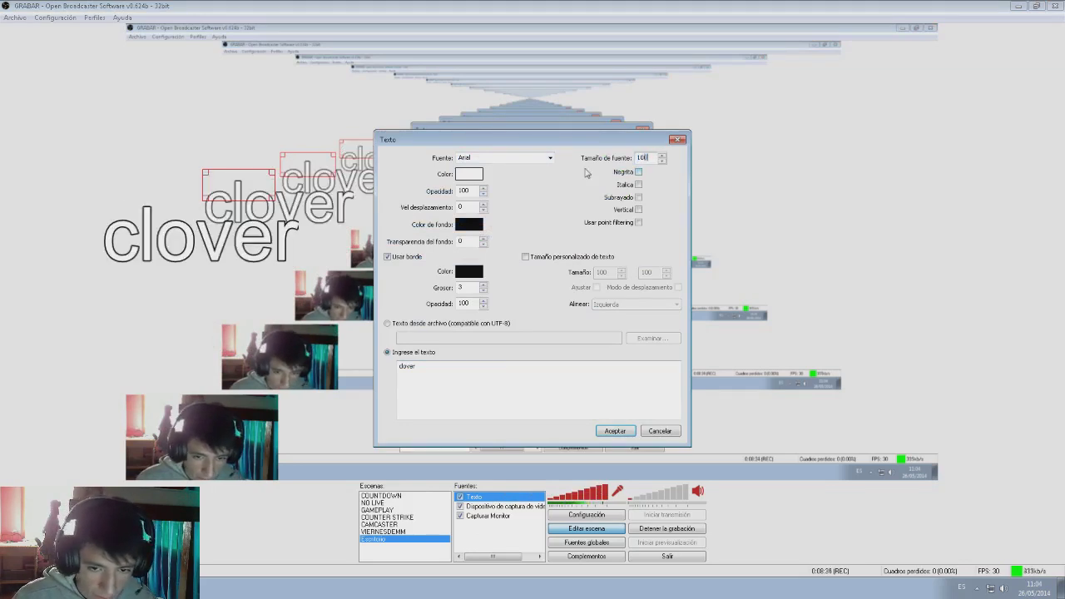
text(200)
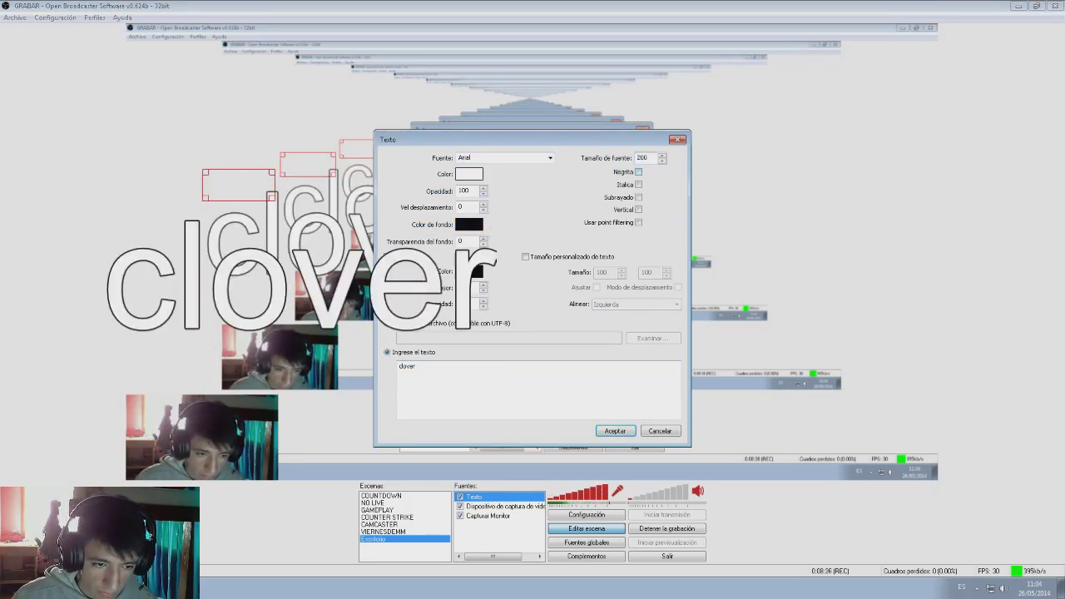
click(615, 430)
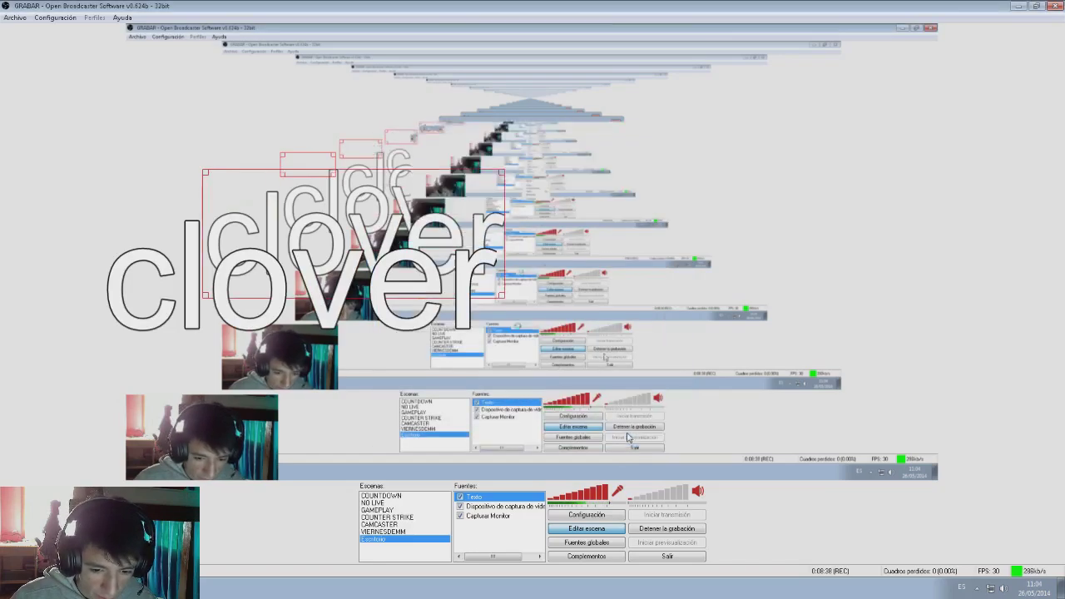
drag(212, 227, 292, 221)
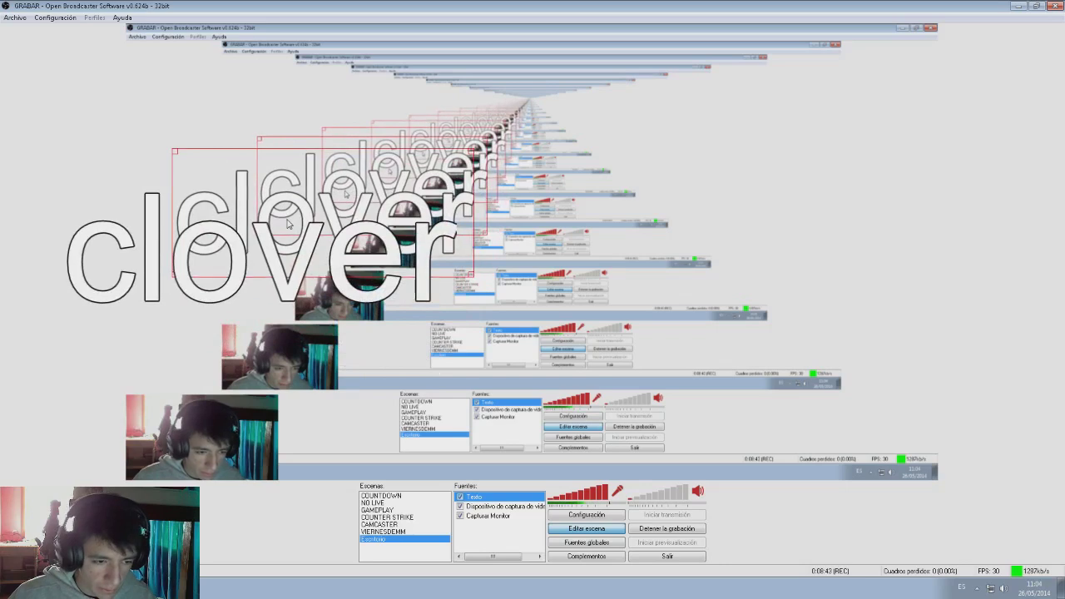
- Review the clover text's font, border and text-from-file settings, and leave them without changes
right_click(518, 496)
click(538, 404)
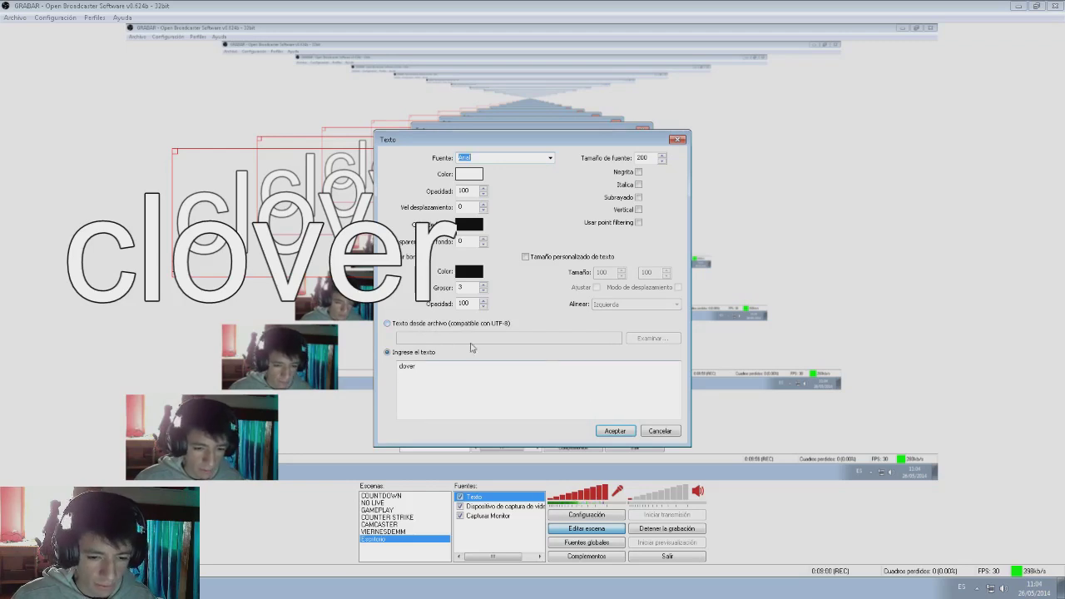
click(659, 431)
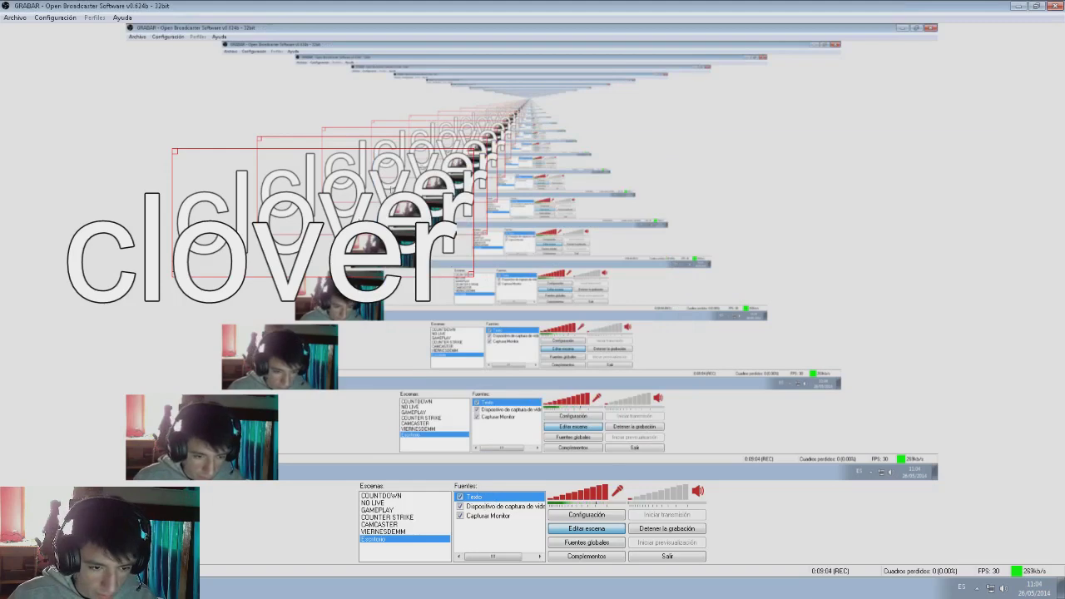
- Shift the large clover text in the preview and remove the text source from the scene
drag(303, 187, 233, 320)
key(Delete)
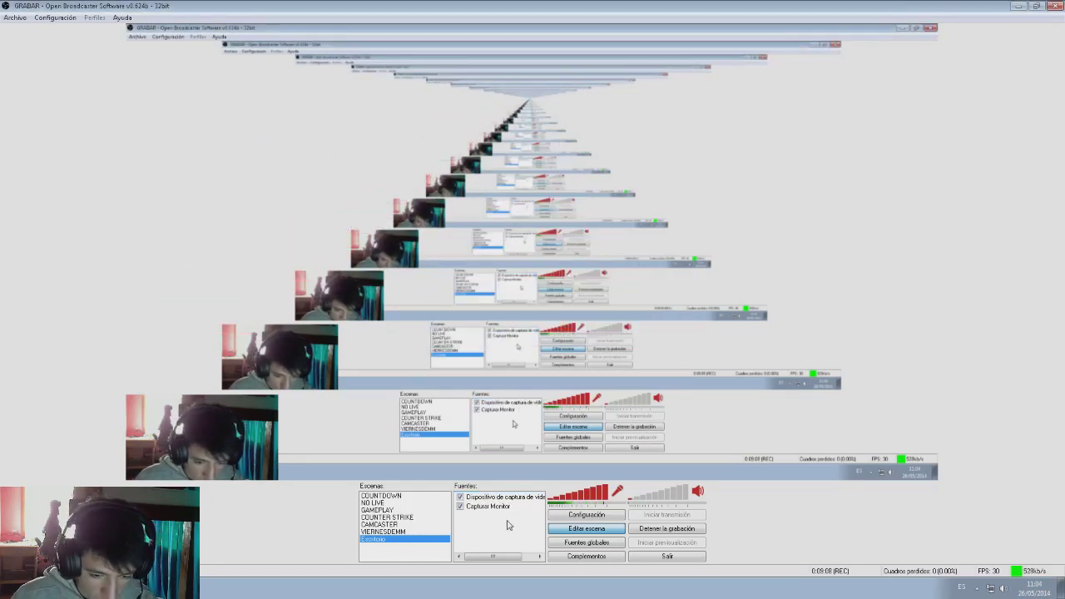
- Start adding a Browser source with its default name, examine its URL, size, CSS and HTML settings, and cancel it
right_click(509, 525)
mouse_move(535, 530)
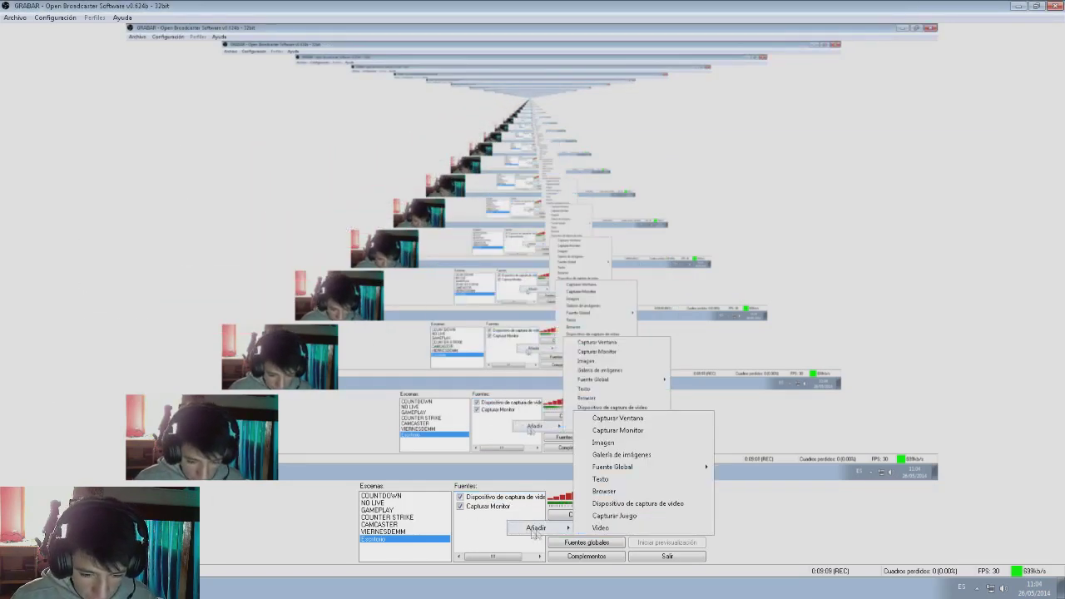
click(616, 491)
click(551, 302)
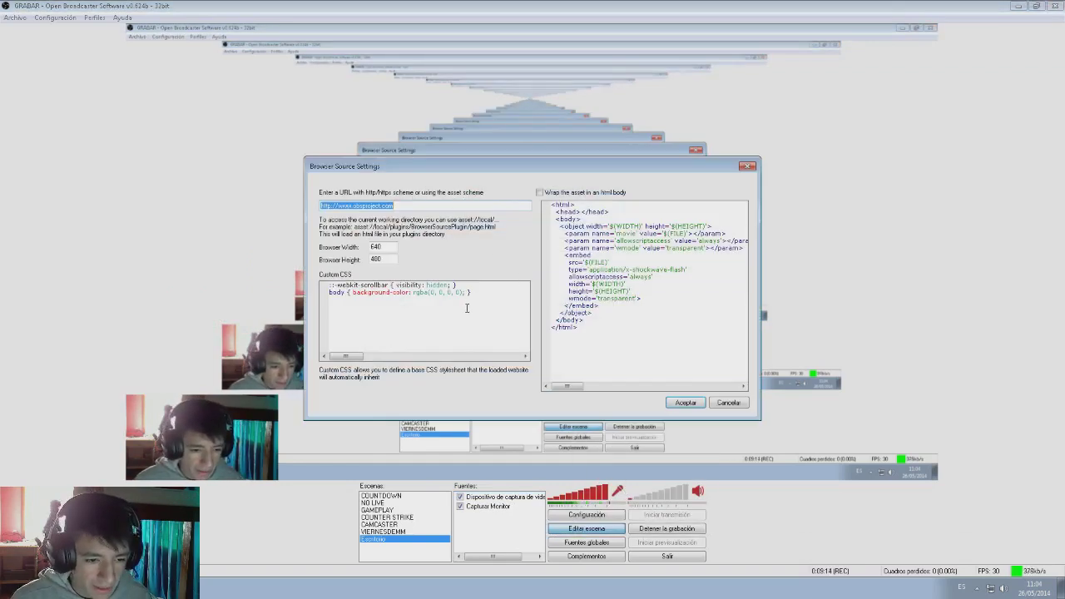
click(415, 206)
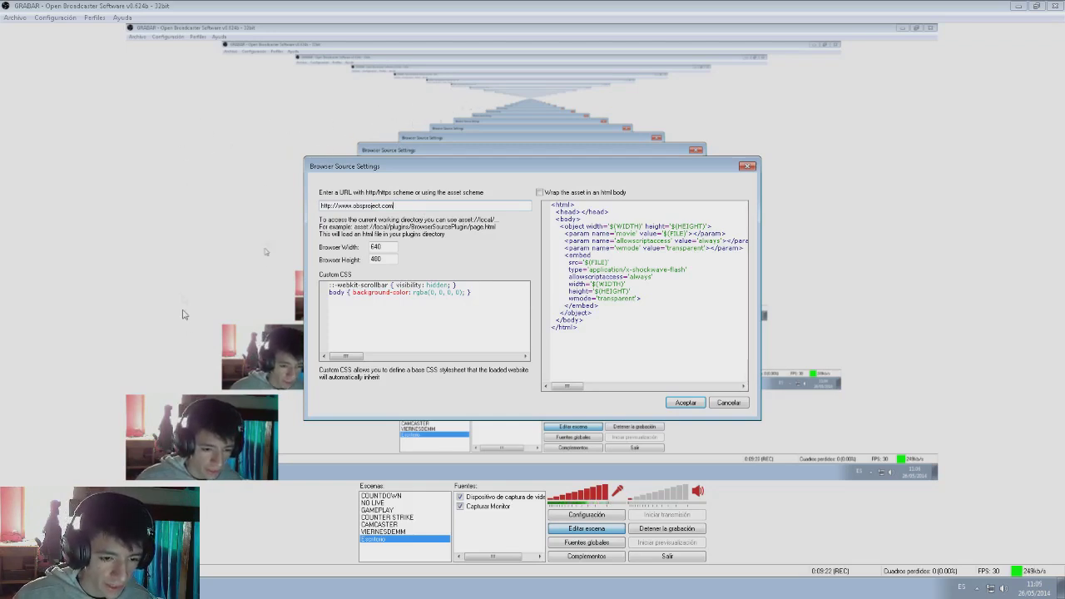
click(641, 337)
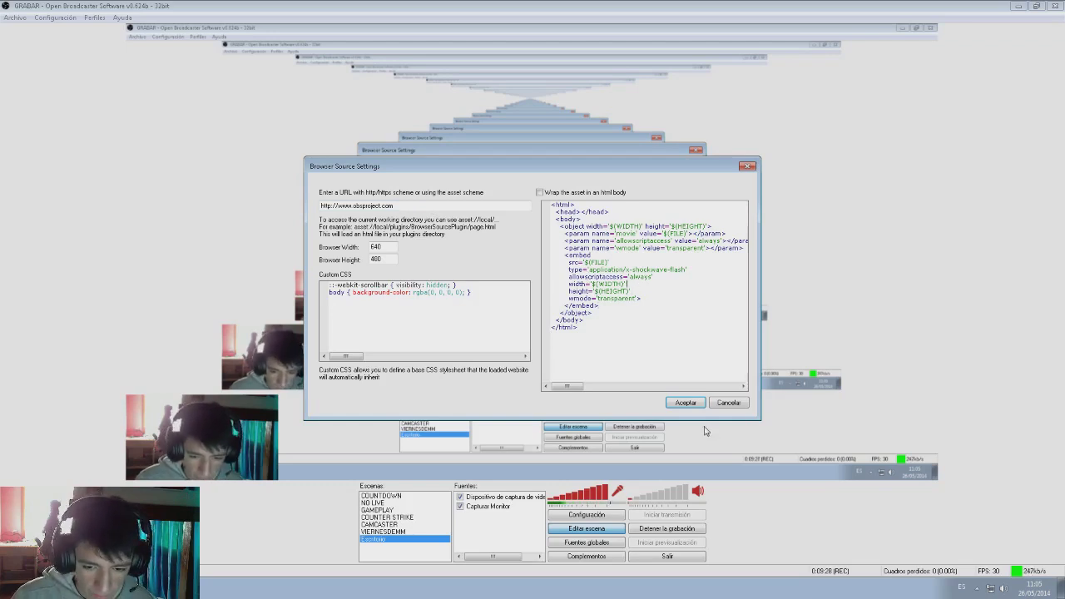
click(729, 403)
- Start adding a video capture device source with its default name, review the available devices and keep Logitech HD Webcam C270
right_click(499, 523)
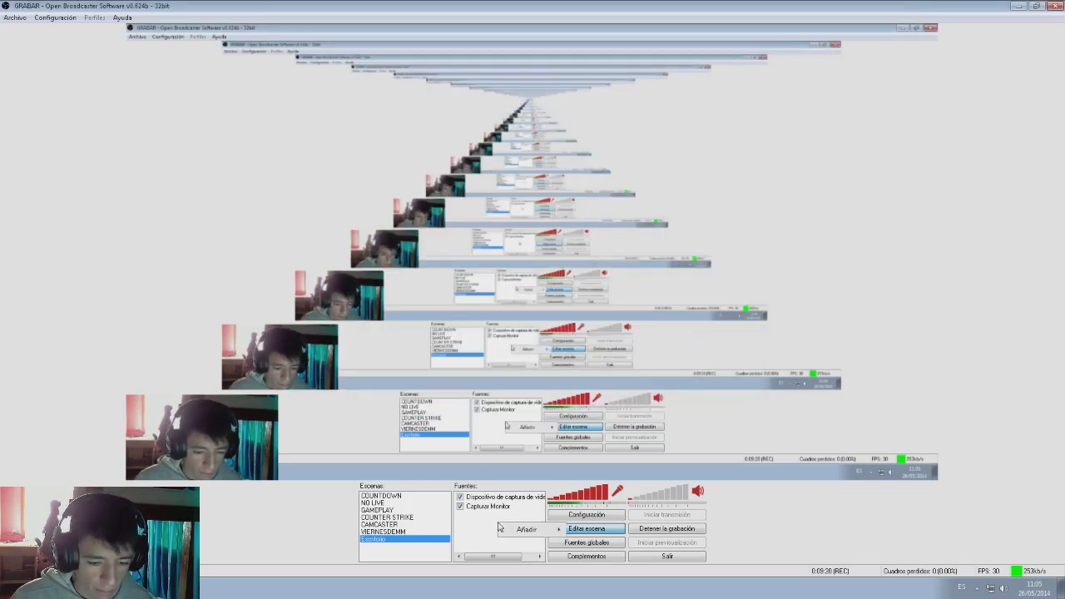
mouse_move(514, 535)
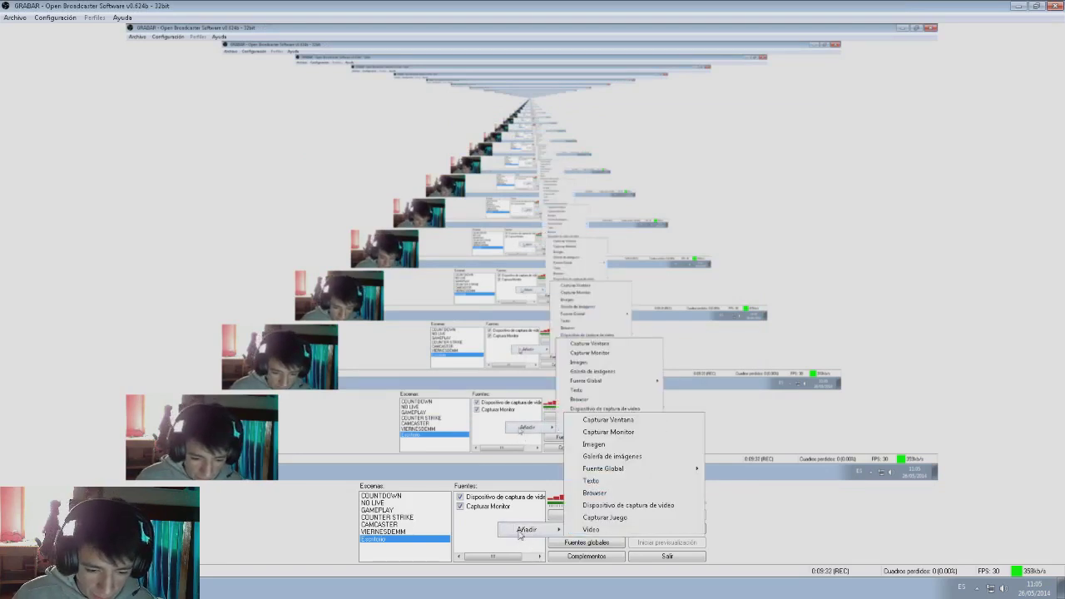
click(630, 505)
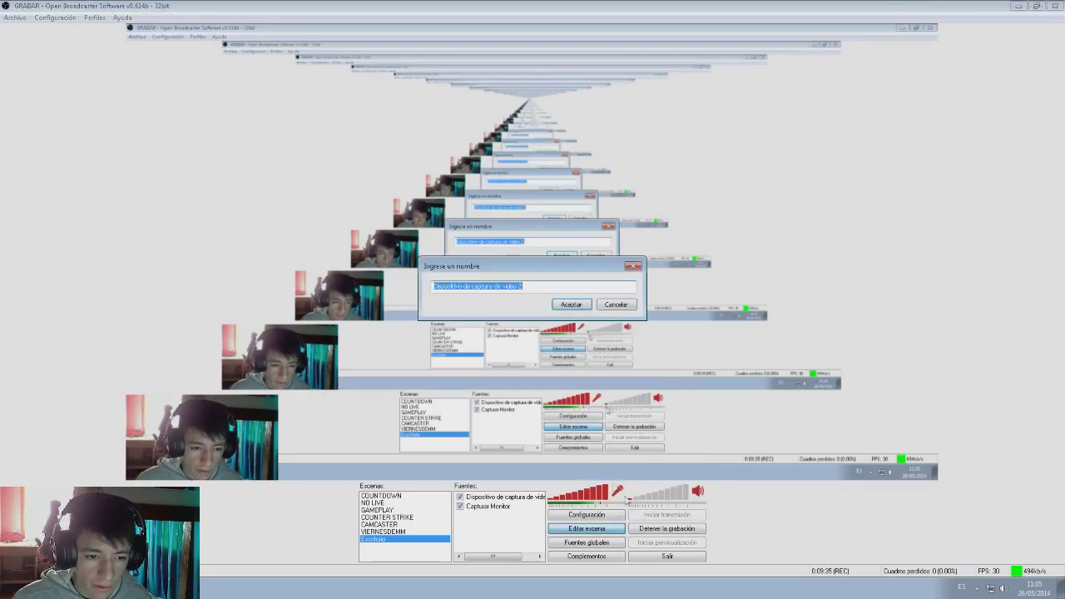
click(559, 306)
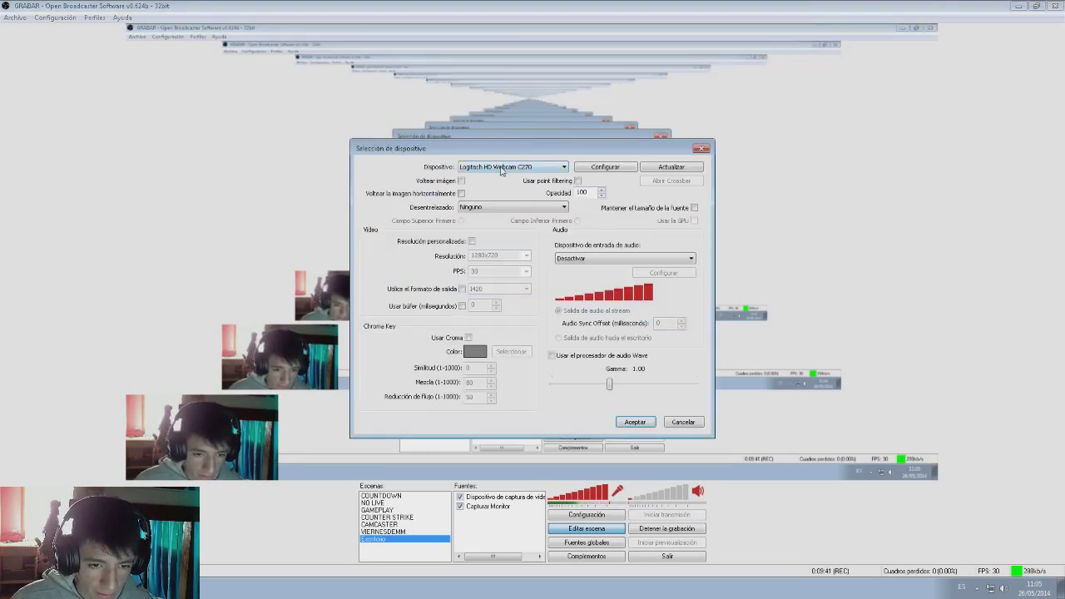
click(502, 169)
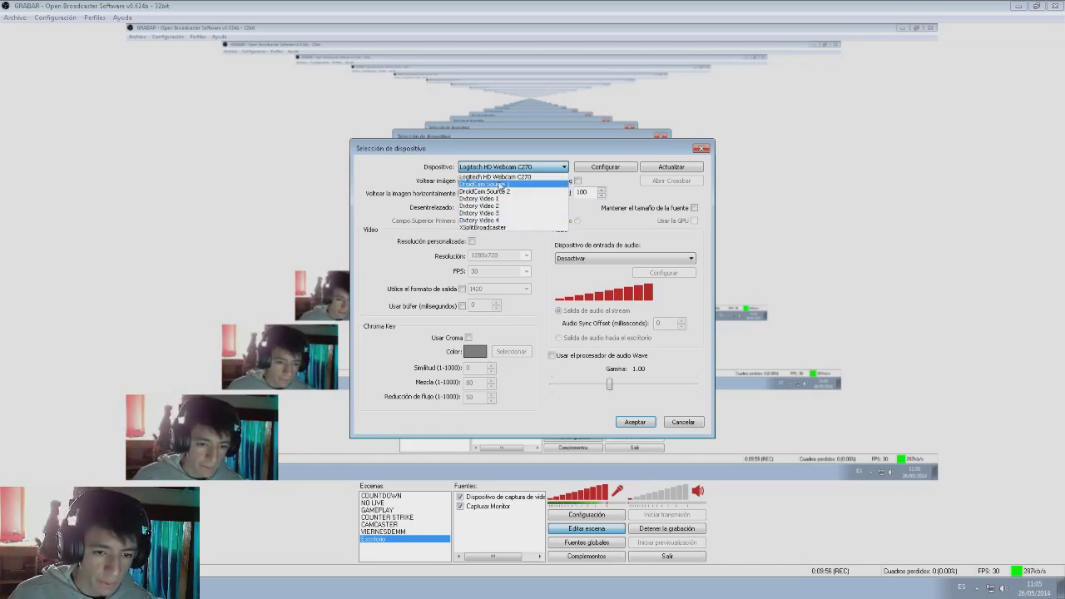
click(497, 177)
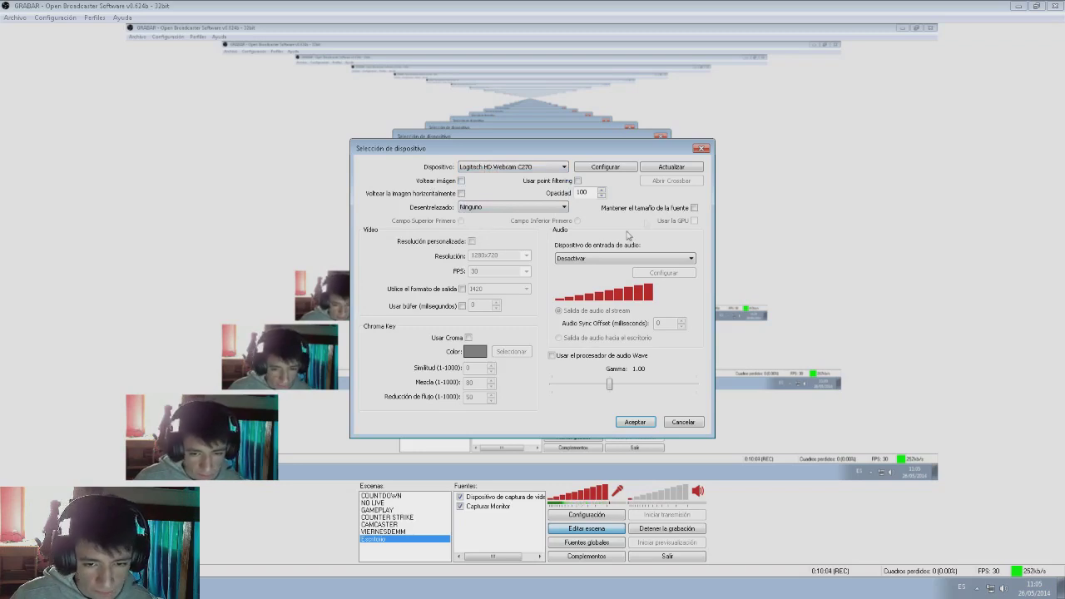
- Review the webcam's advanced image settings and save them, try to accept the capture device source, and cancel it
click(596, 167)
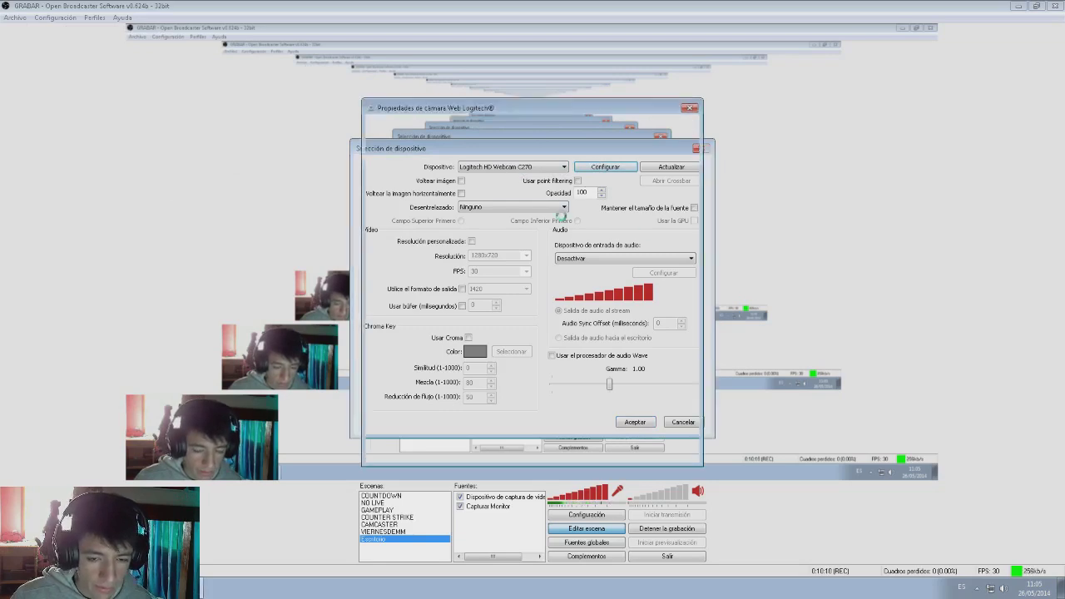
click(477, 184)
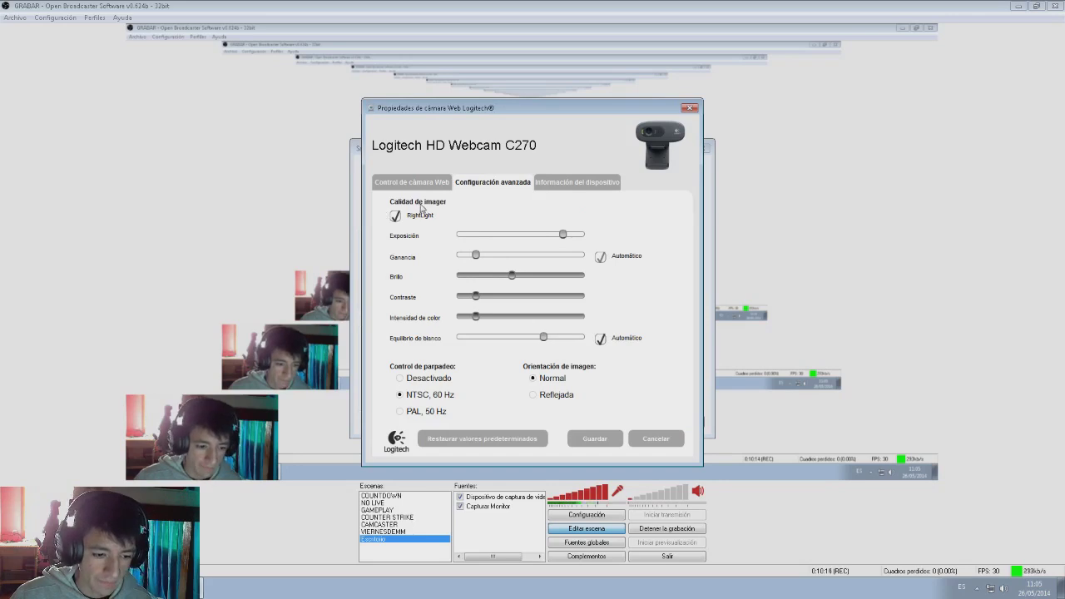
click(598, 438)
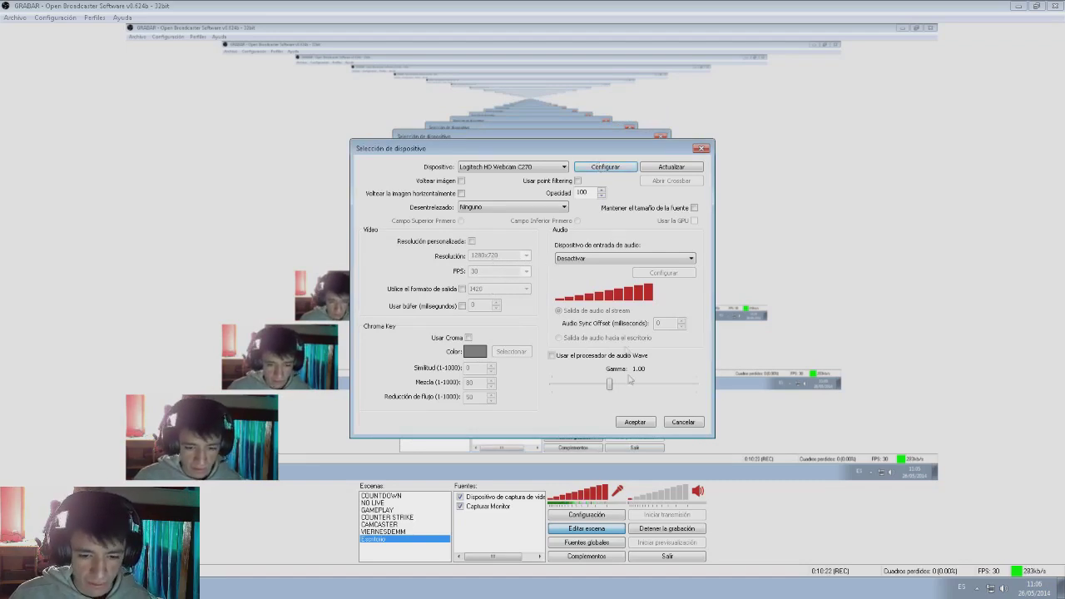
click(634, 422)
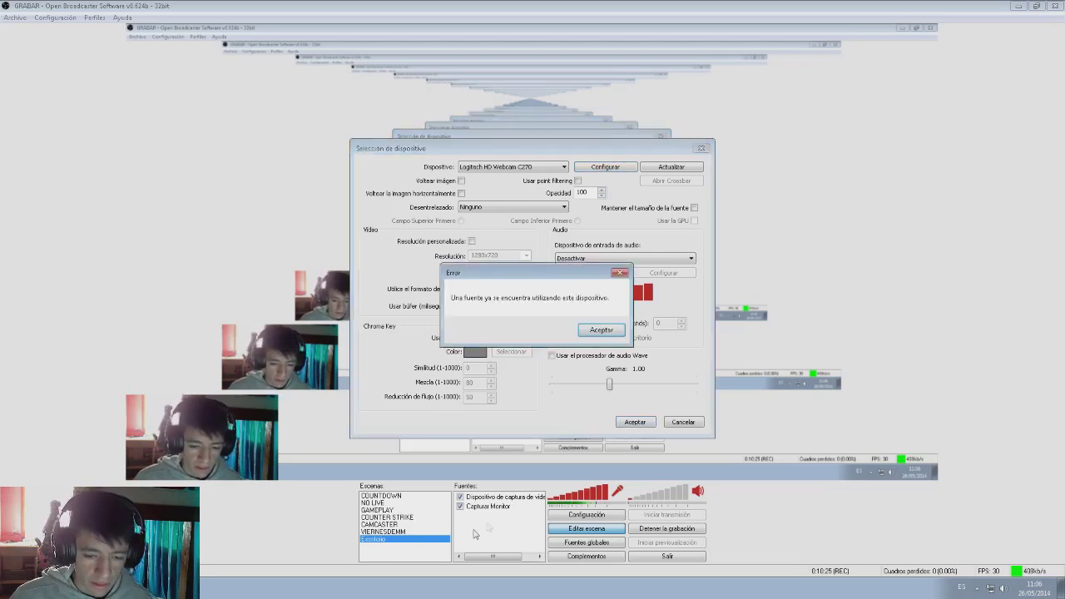
click(603, 329)
click(669, 424)
- Start adding a game capture source with its default name, review the applications available for capture, and cancel it
right_click(497, 535)
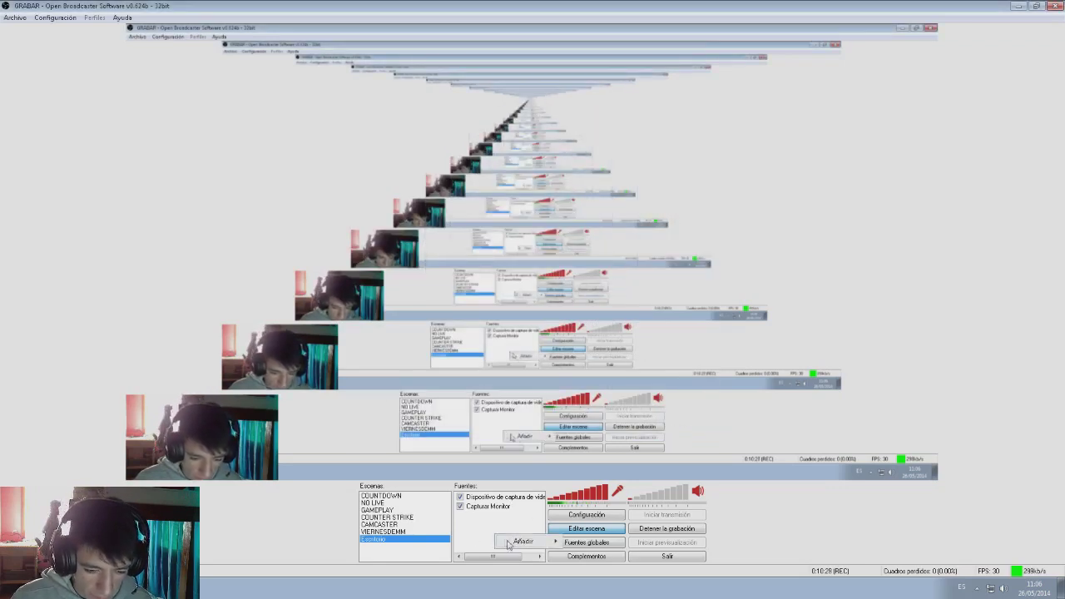
mouse_move(515, 544)
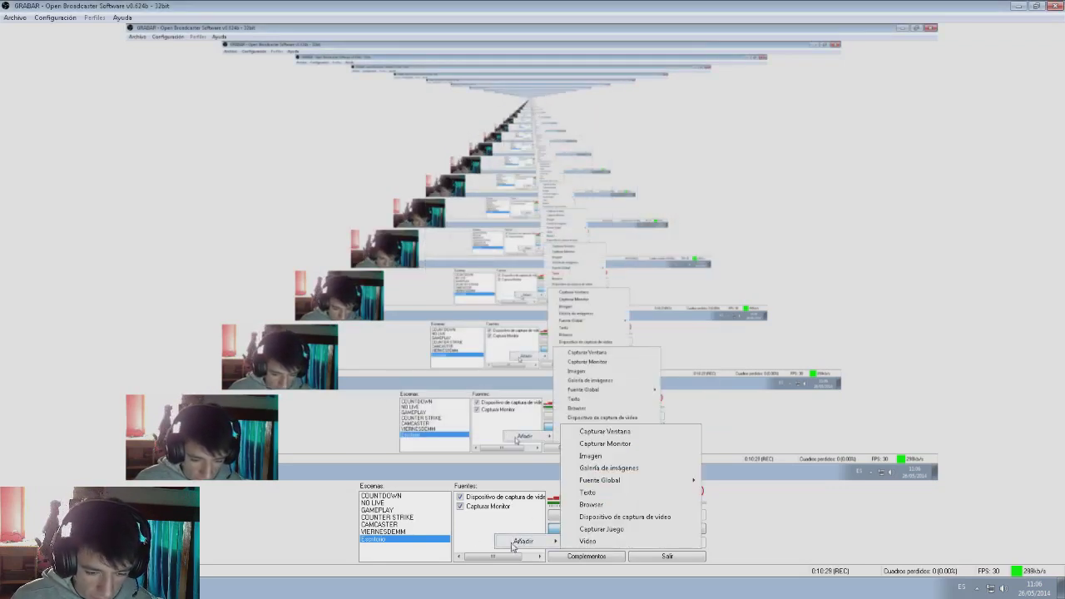
click(602, 530)
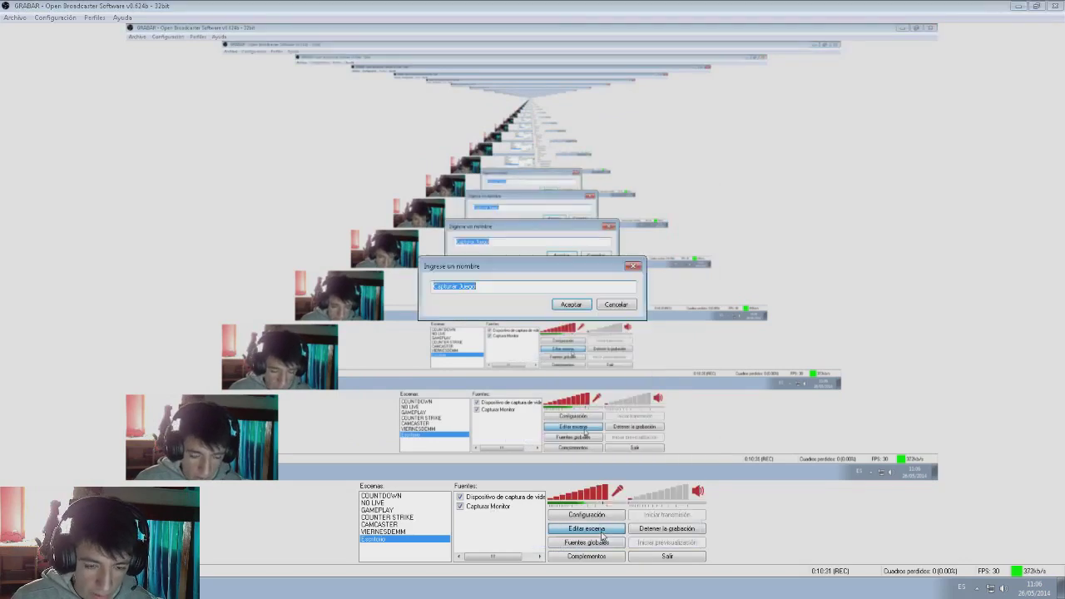
click(569, 305)
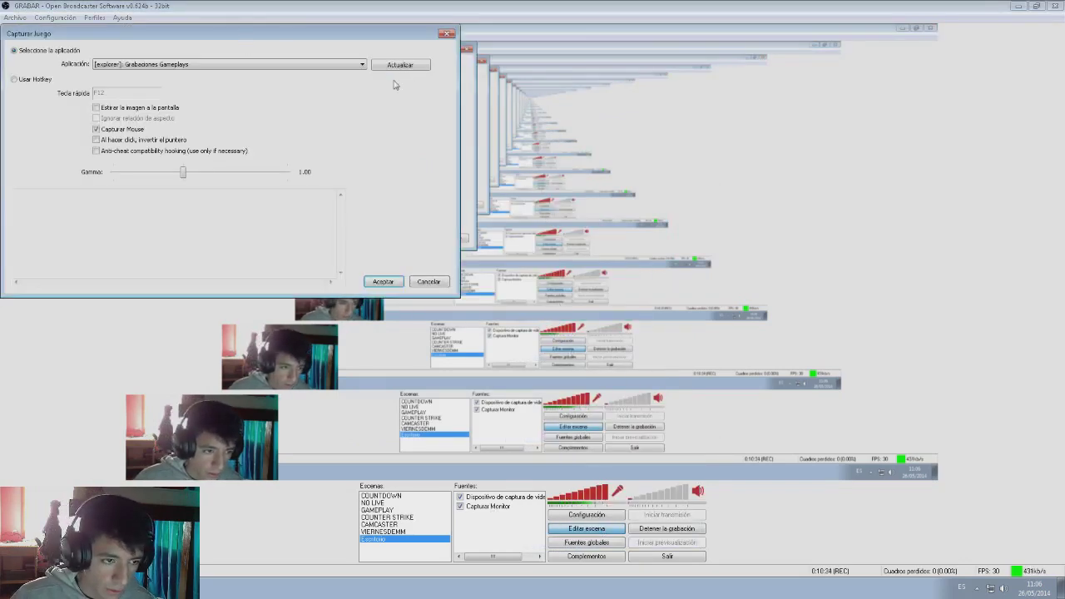
click(425, 143)
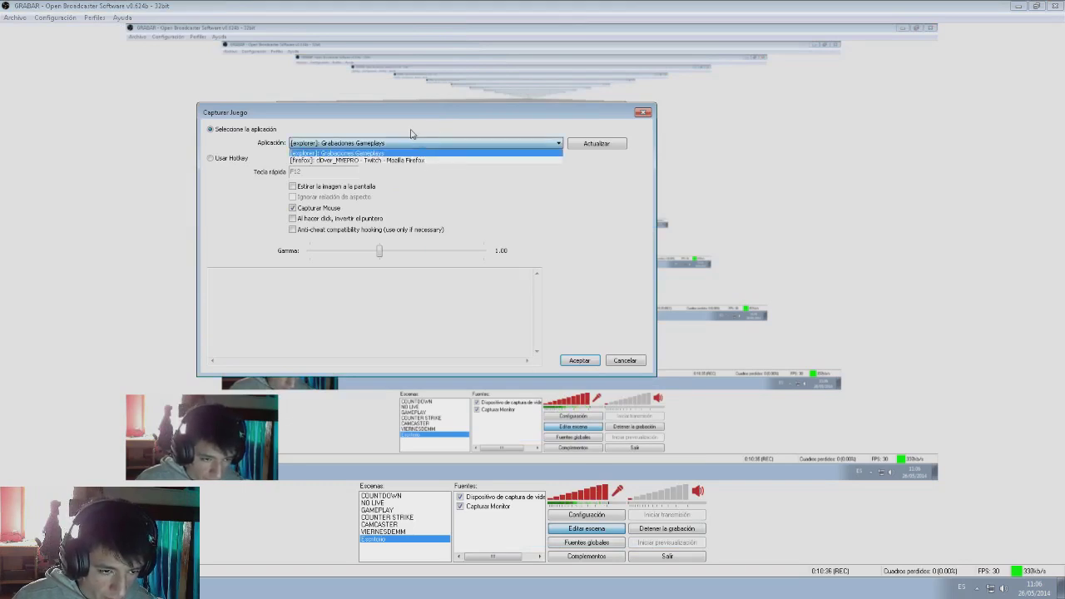
click(406, 154)
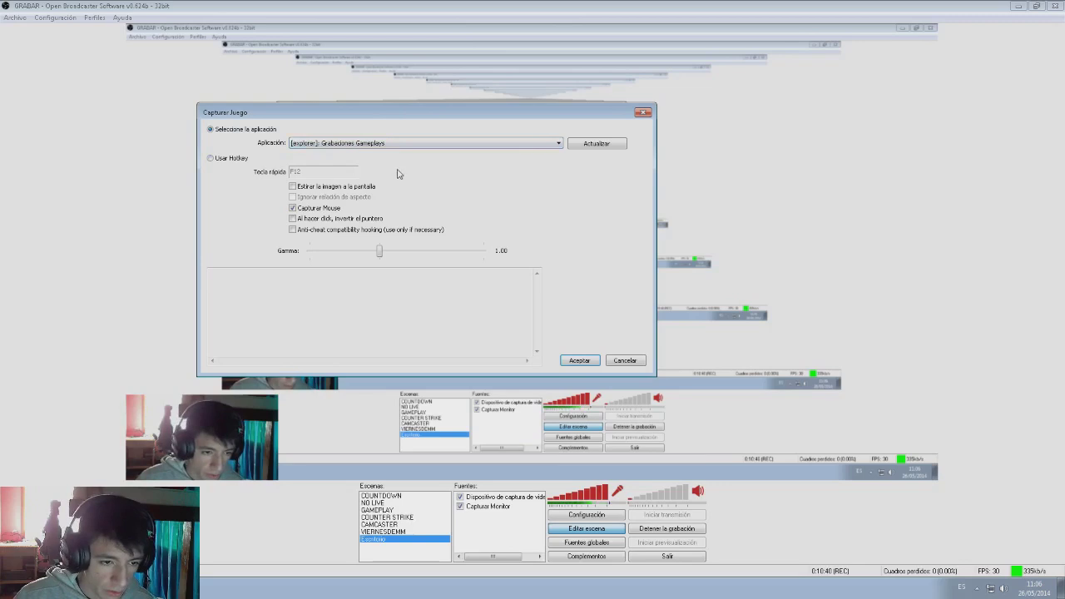
click(319, 145)
click(387, 131)
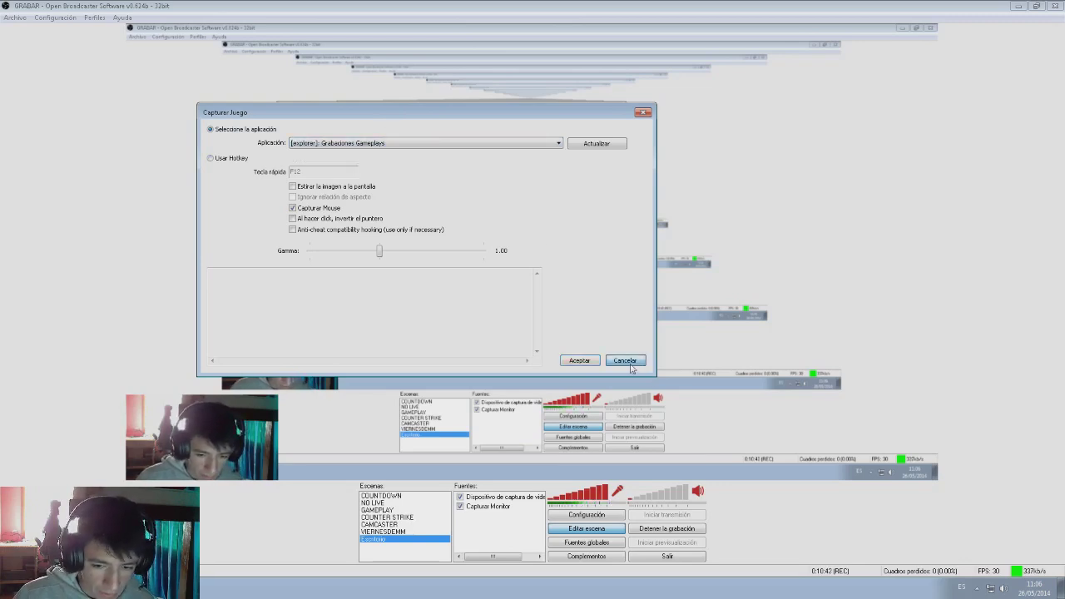
click(625, 360)
- Search the computer for osu and launch the osu! game
key(super)
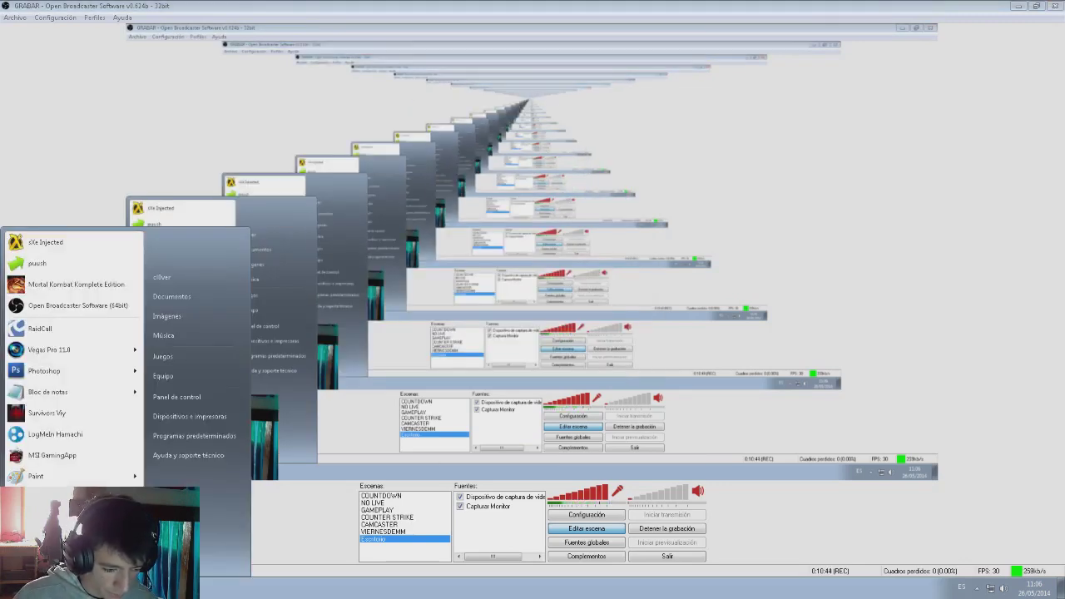
text(osu)
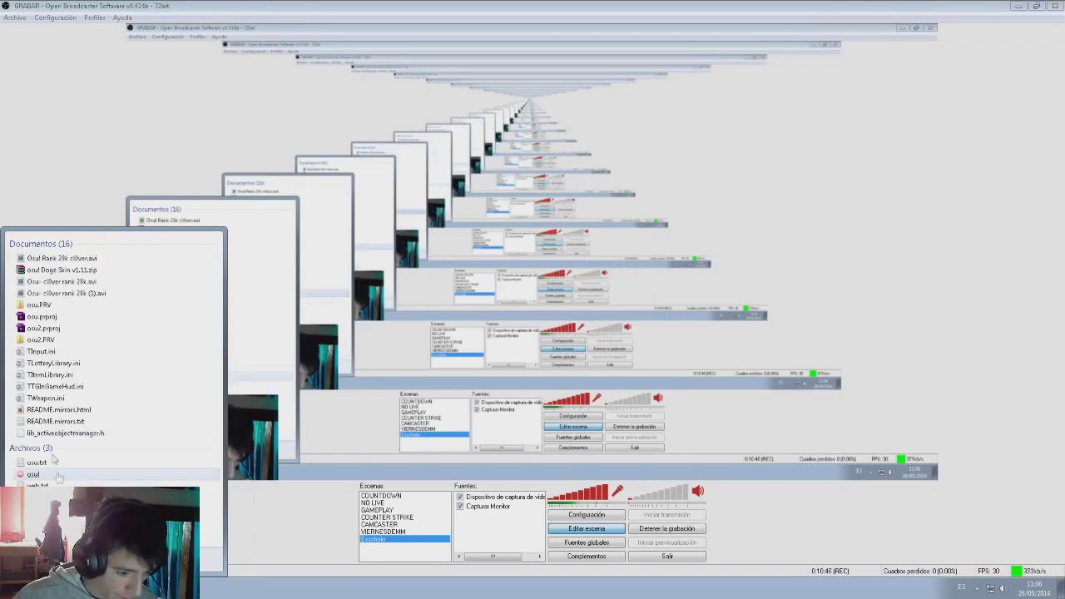
click(35, 475)
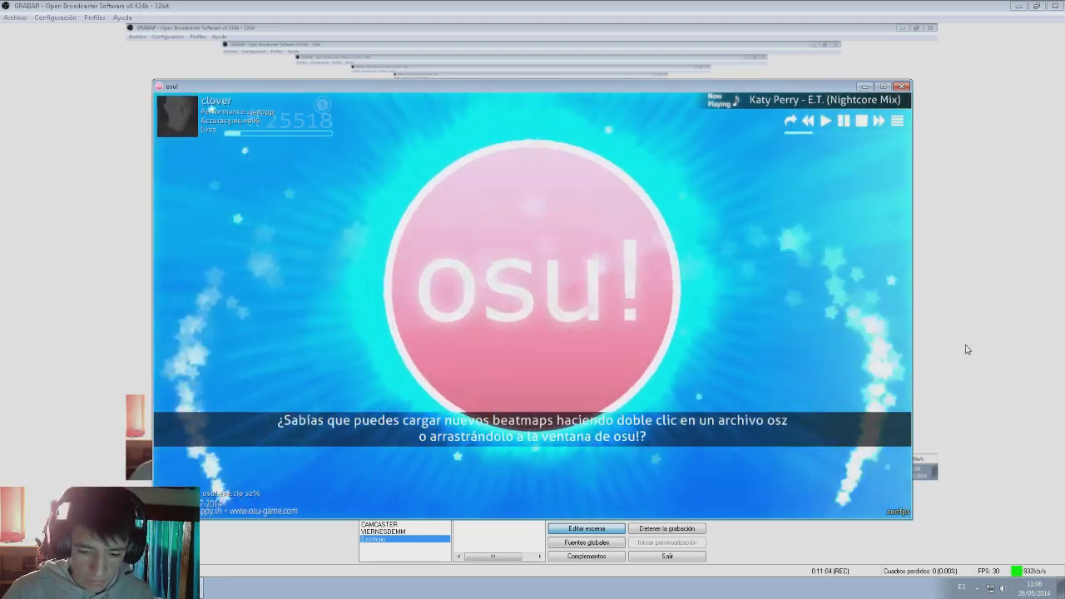
- Return to Open Broadcaster Software and add a game capture source with its default name, capturing the osu! application
click(914, 364)
right_click(484, 531)
mouse_move(506, 540)
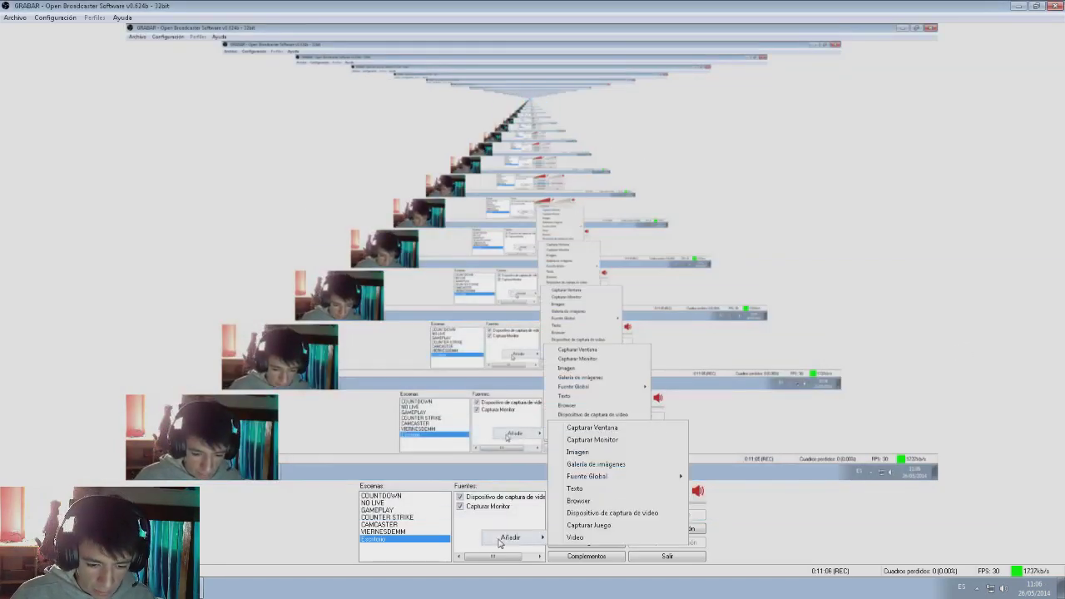
click(589, 525)
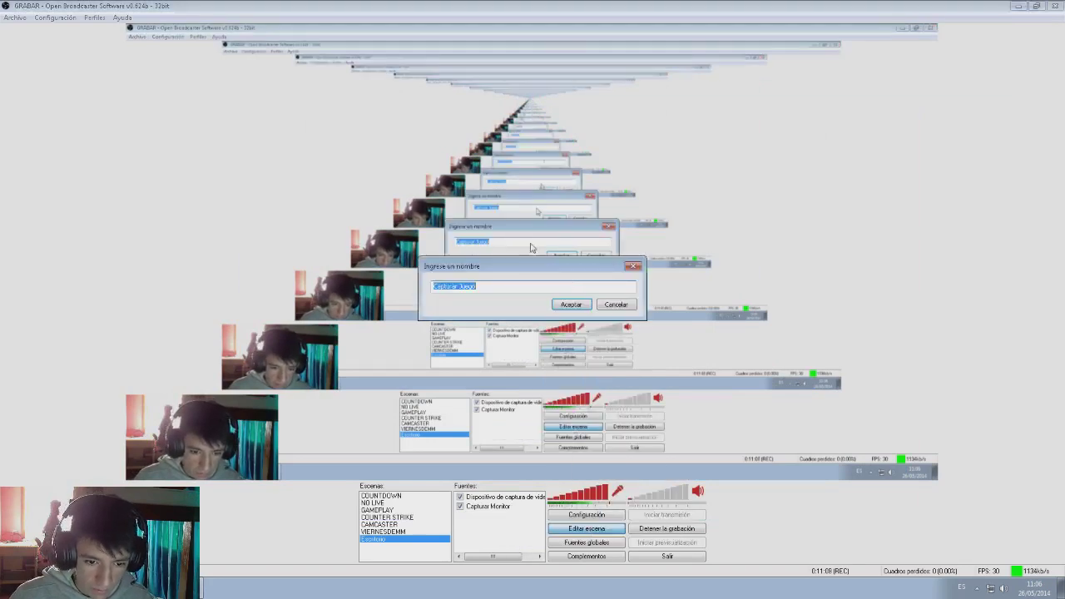
click(571, 304)
click(153, 65)
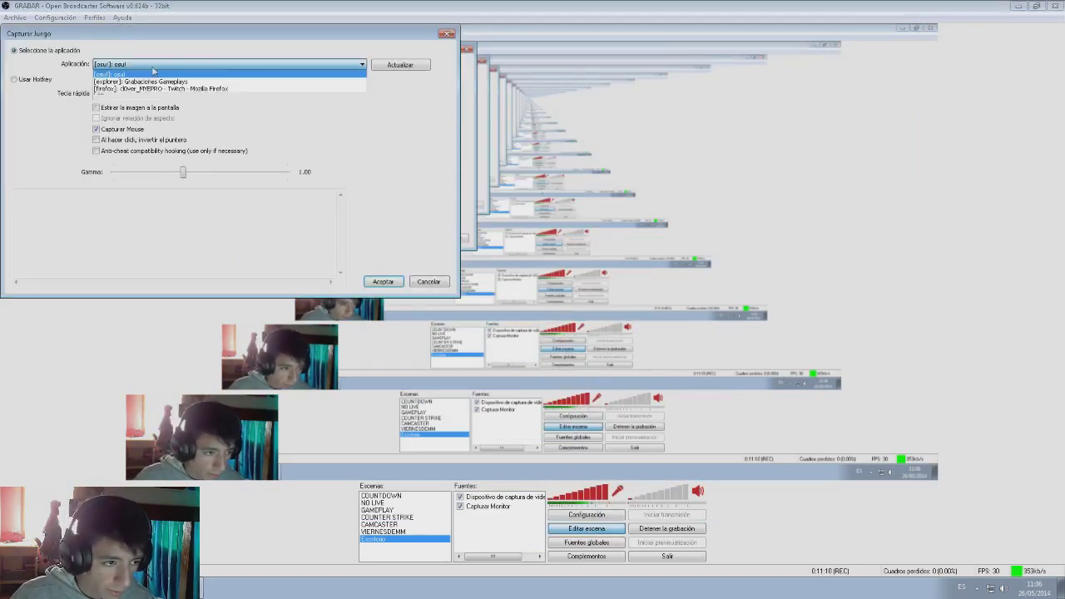
click(125, 74)
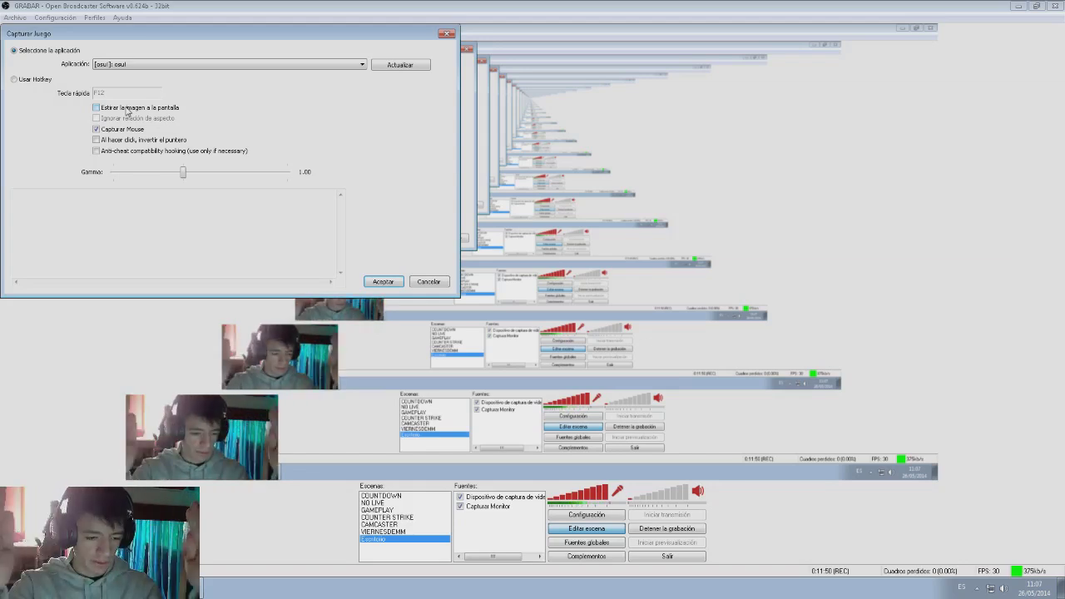
click(383, 282)
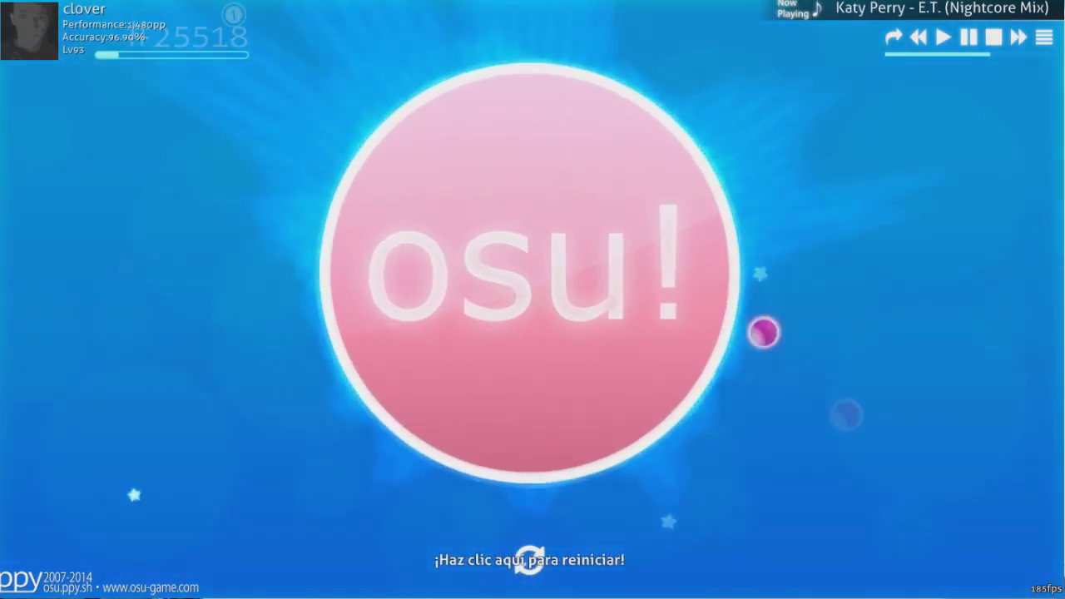
- Switch between the osu! game and Open Broadcaster Software to check the new game capture source
click(691, 358)
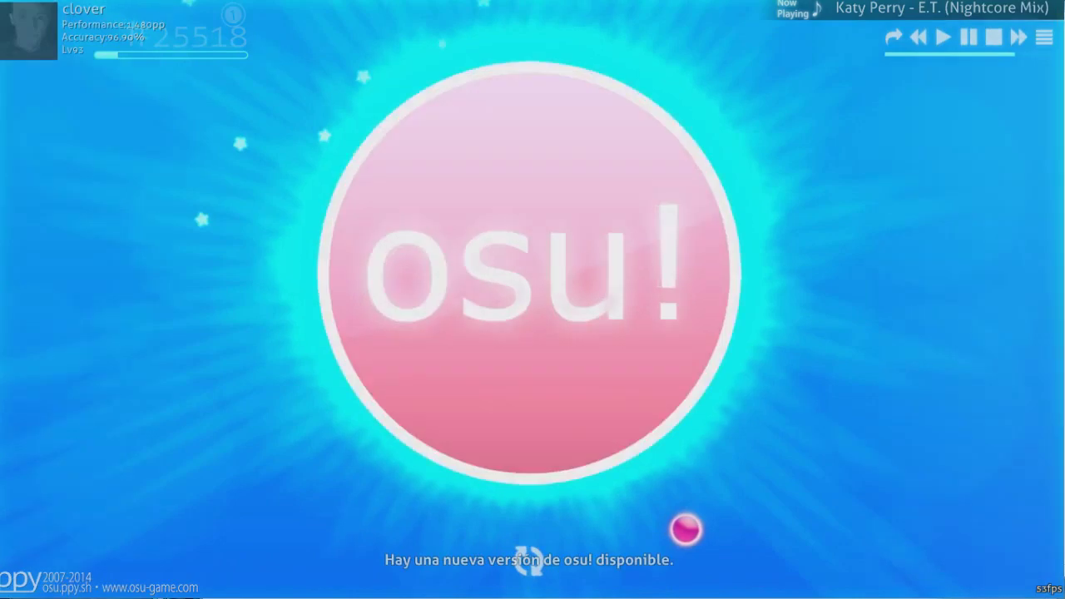
key(alt+Tab)
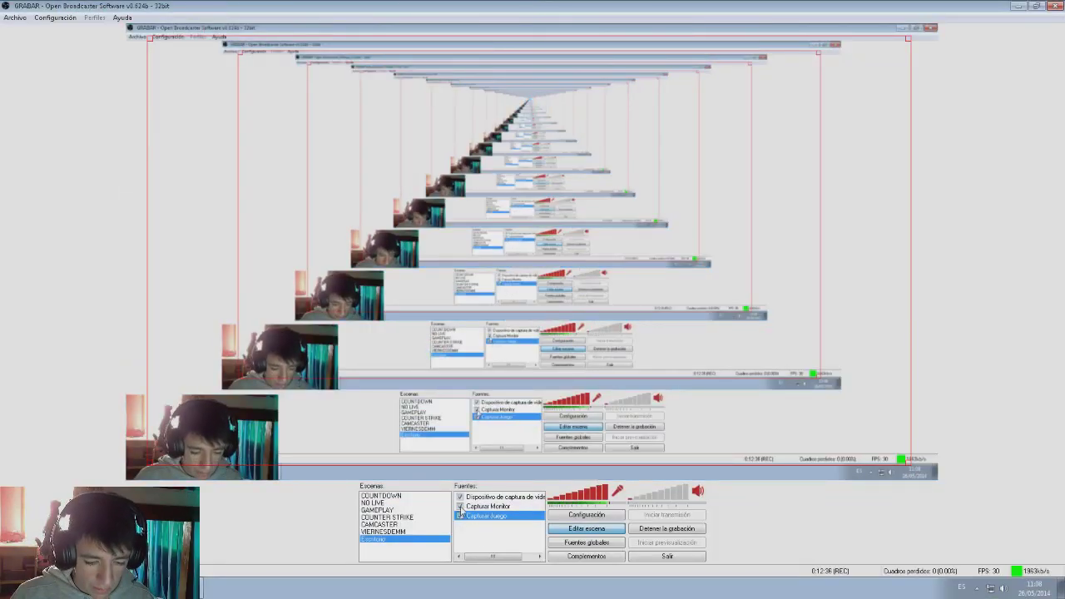
key(alt+Tab)
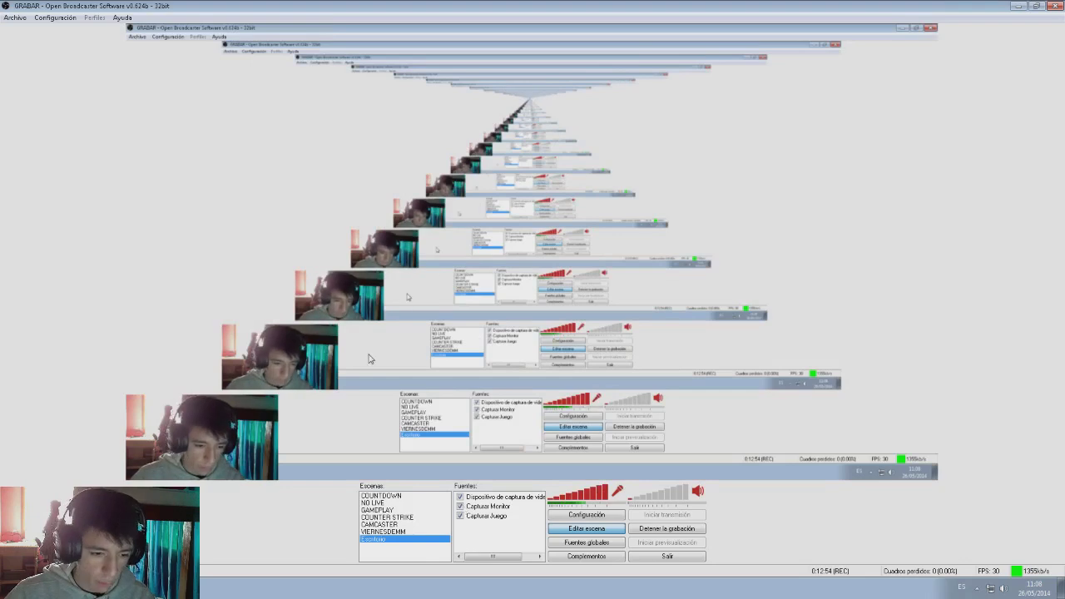
- Start adding a Video source with its default name, examine its settings and browse for playlist files, and cancel it
right_click(504, 529)
mouse_move(554, 536)
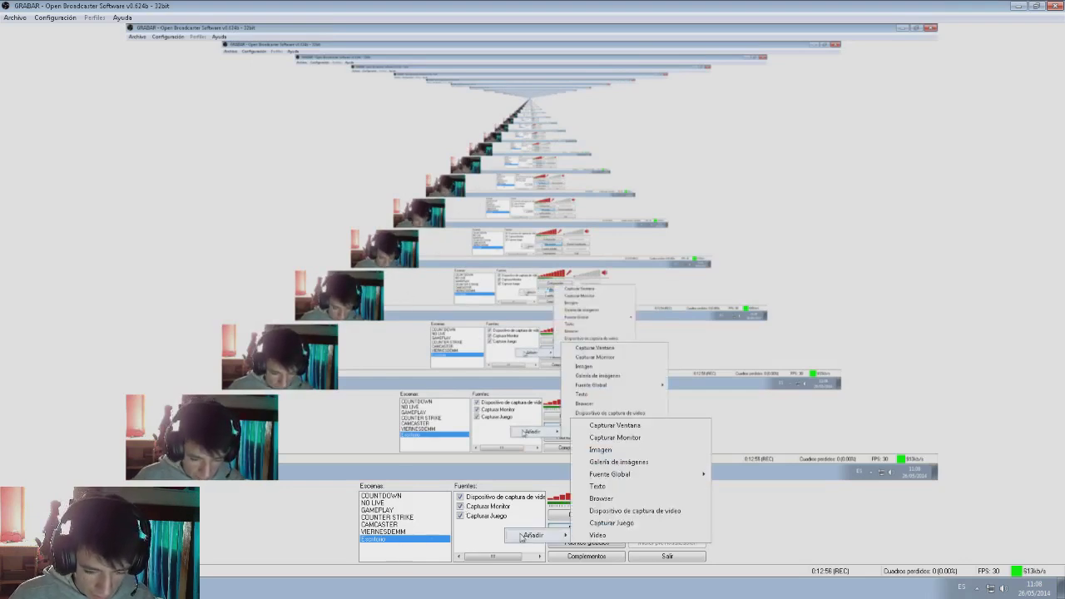
click(595, 535)
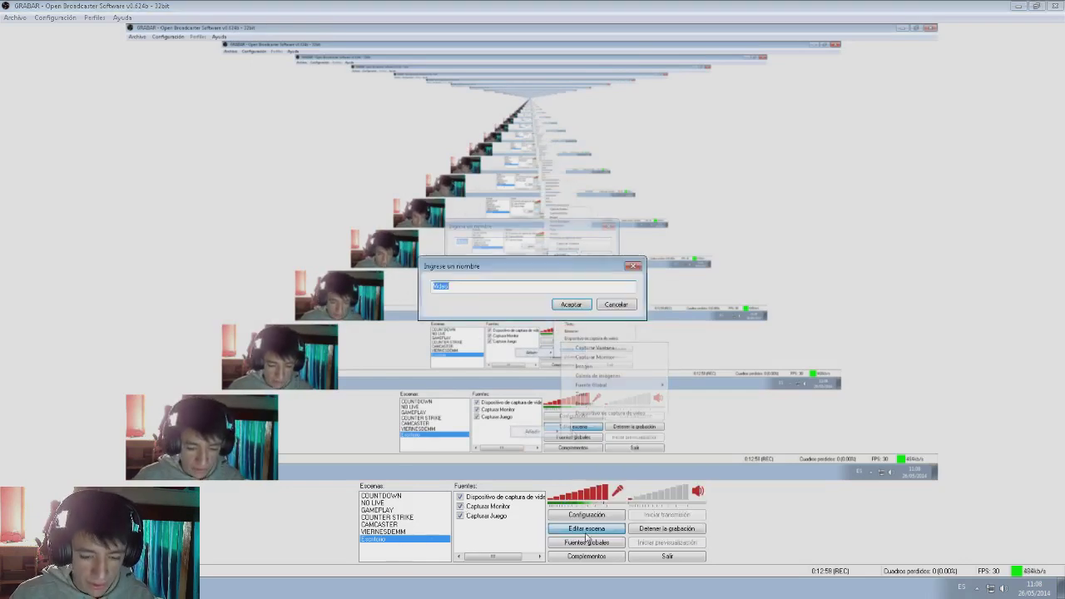
click(565, 304)
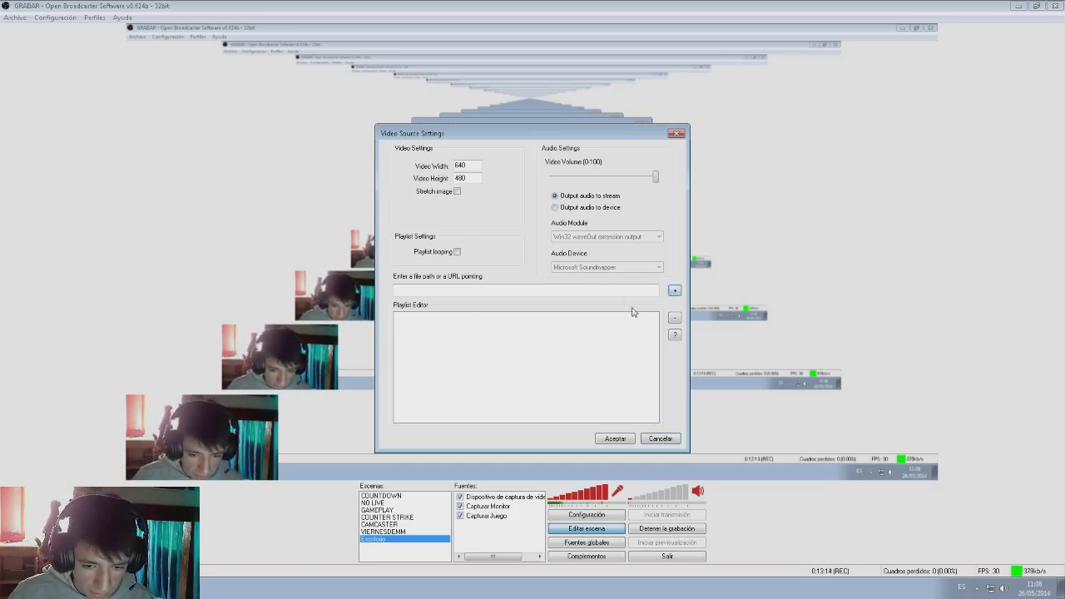
click(675, 335)
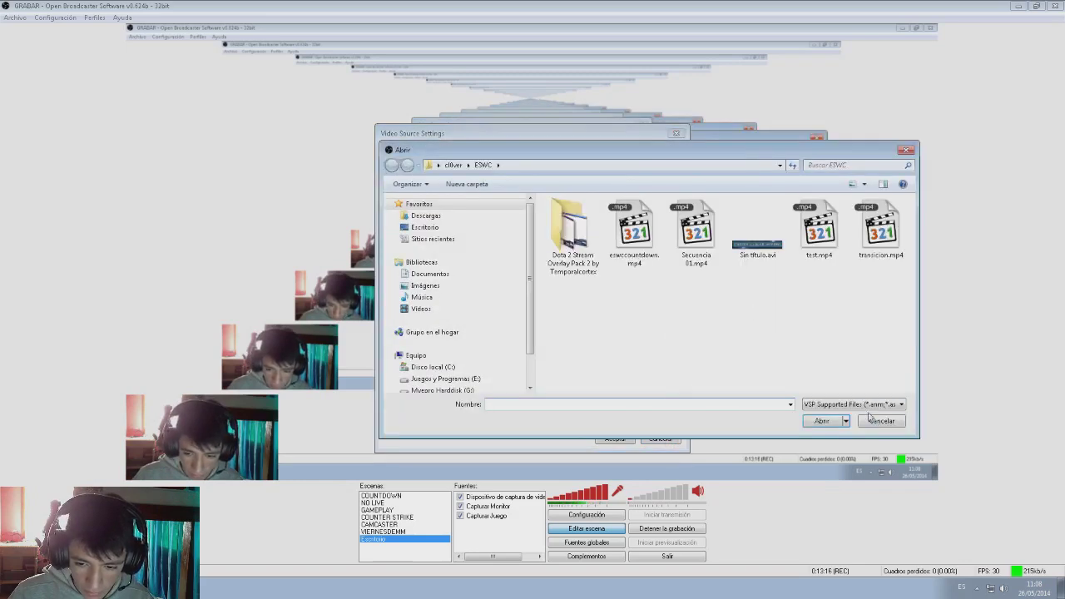
click(869, 419)
click(674, 334)
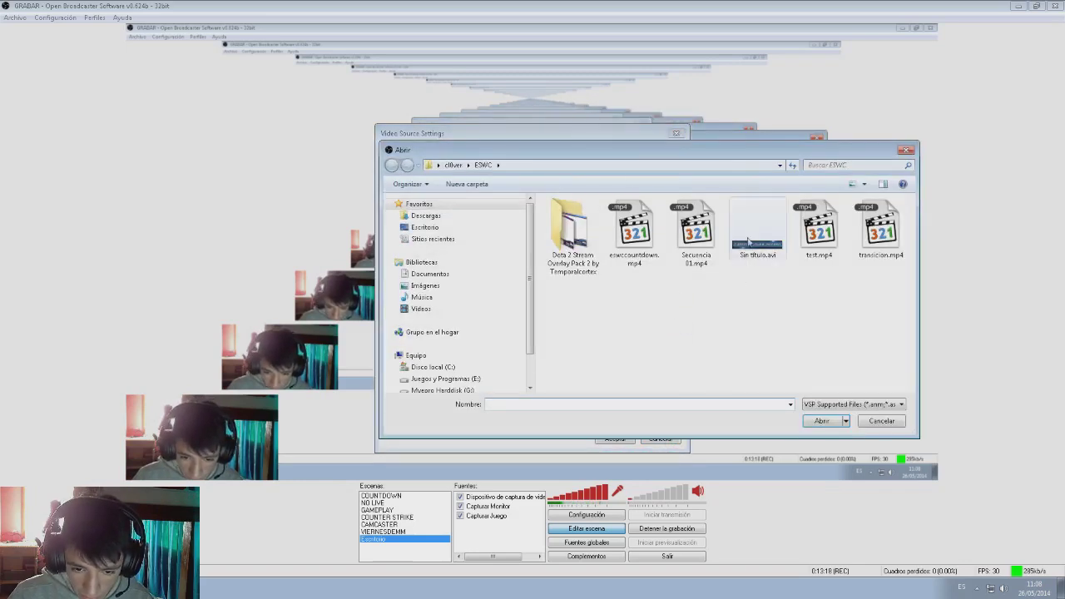
click(882, 421)
click(677, 134)
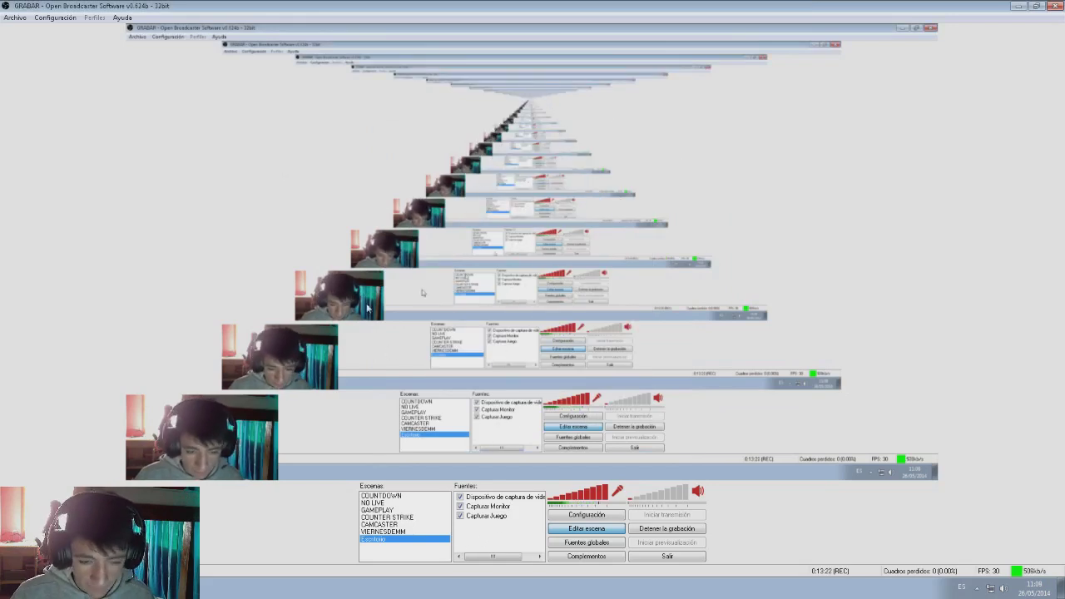
- Open the program's settings dialog and move it higher on the screen
click(58, 17)
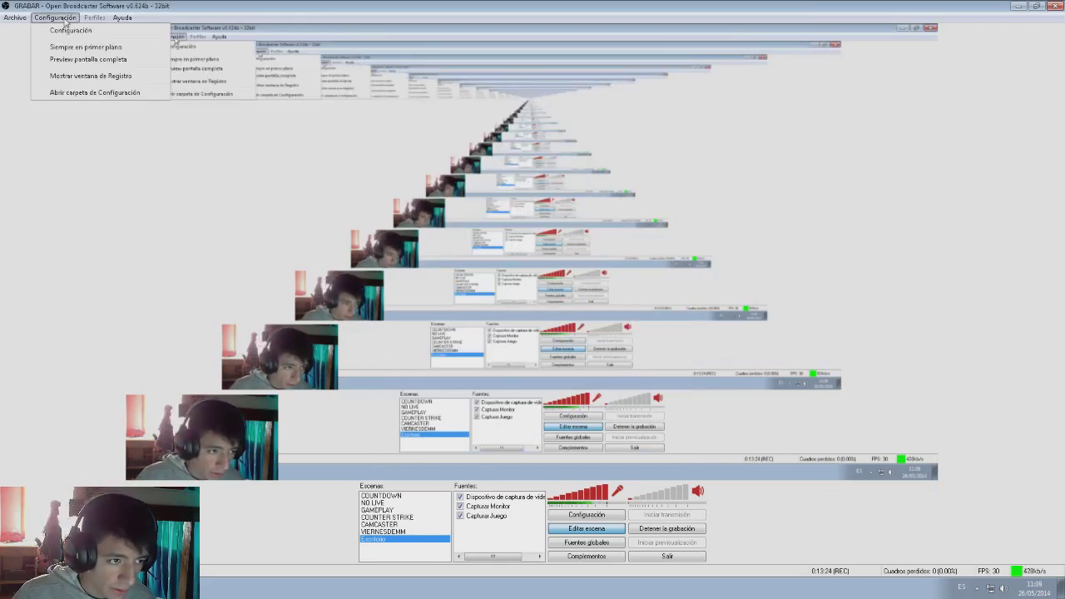
click(75, 19)
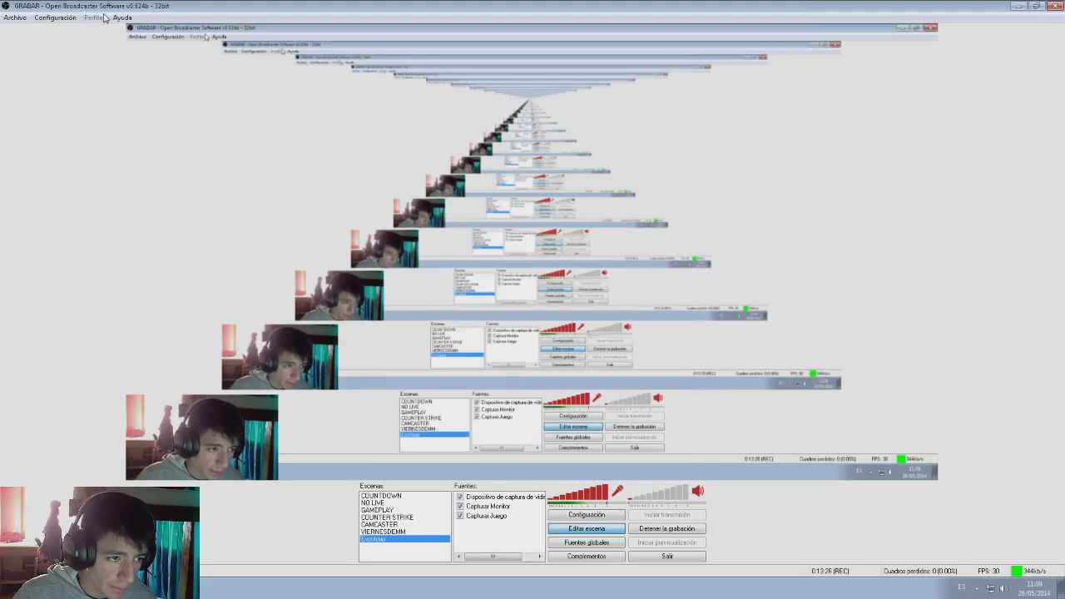
click(65, 19)
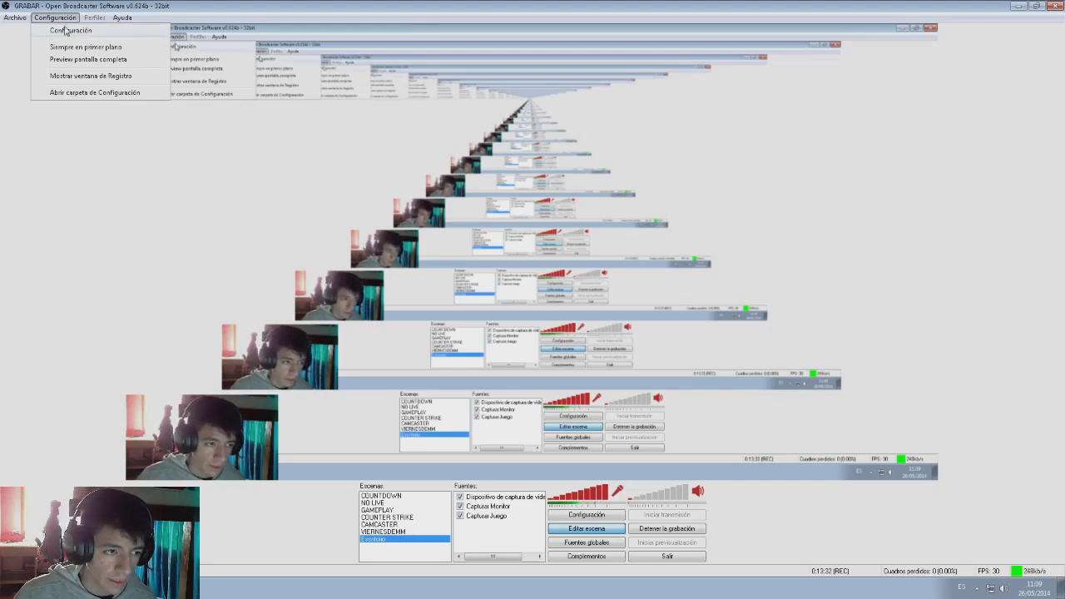
click(70, 30)
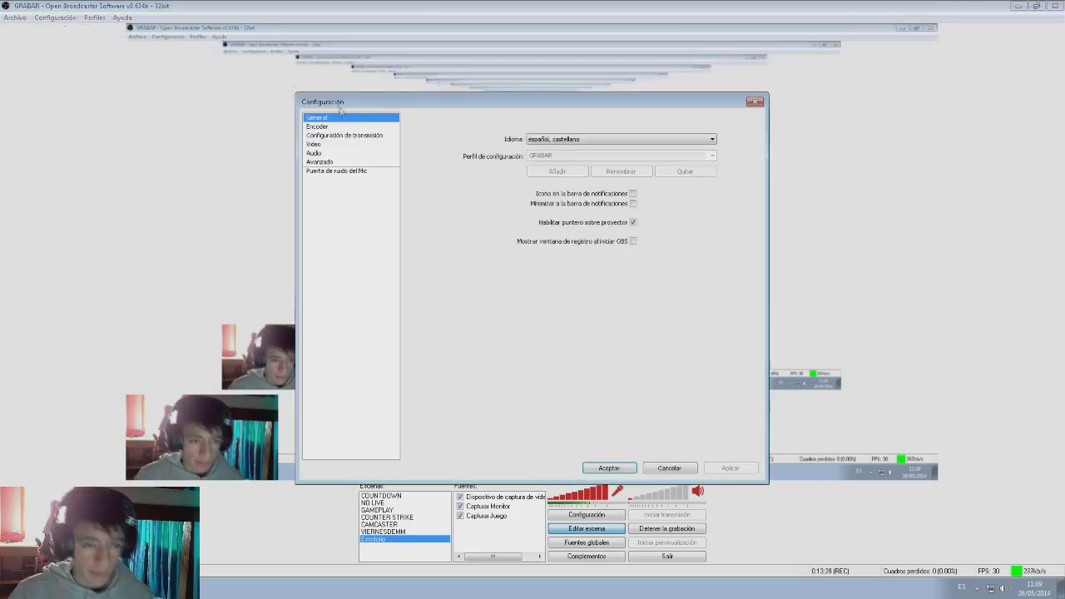
drag(361, 105, 367, 57)
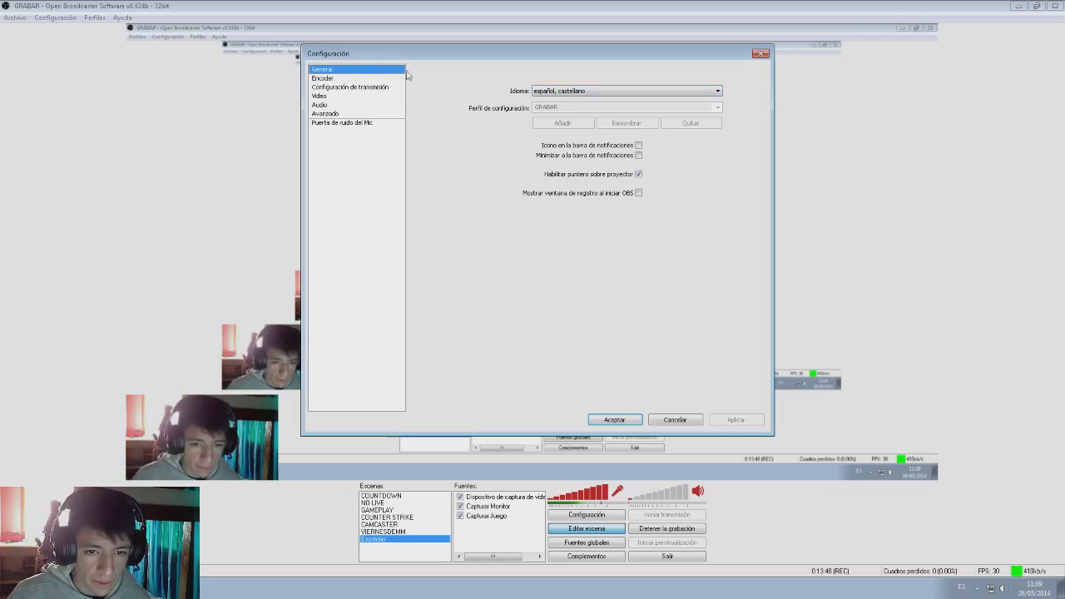
- Reselect español, castellano as the interface language and go to the Encoder settings, saving the changes
click(599, 92)
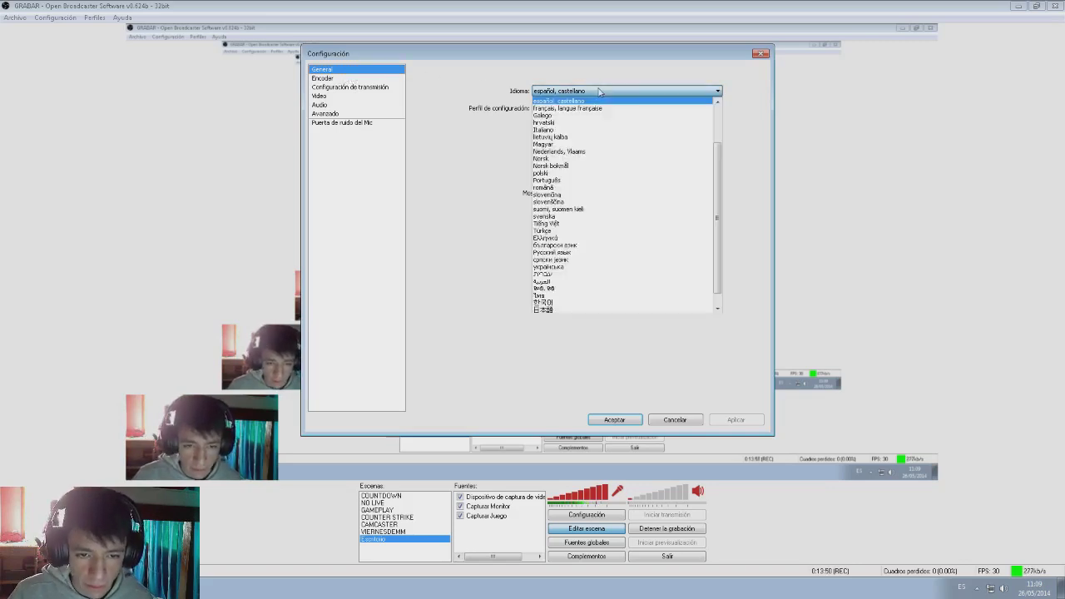
scroll(695, 137, up, 1)
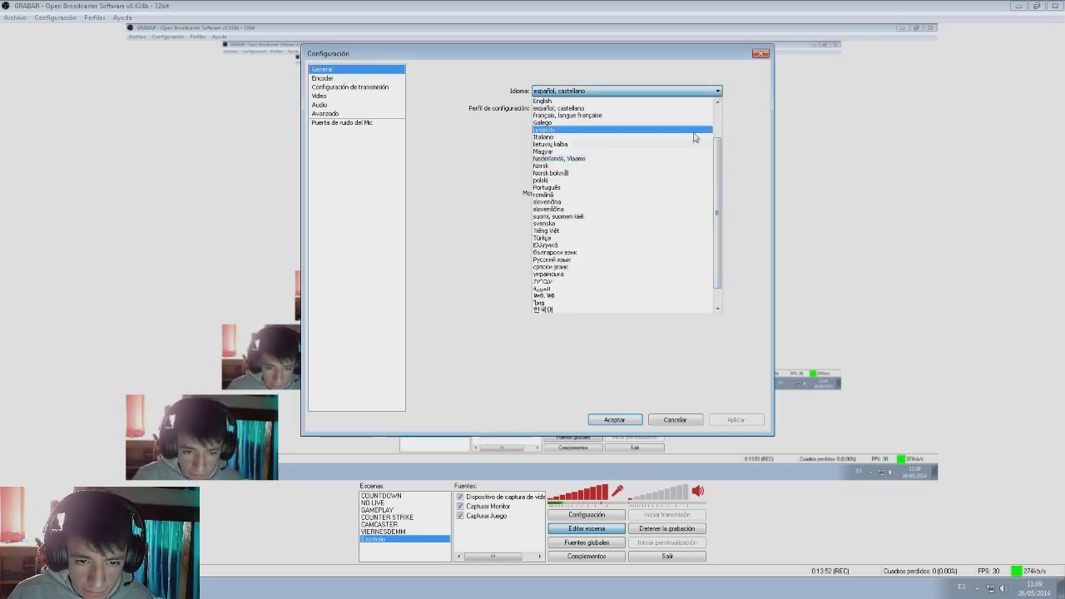
click(626, 109)
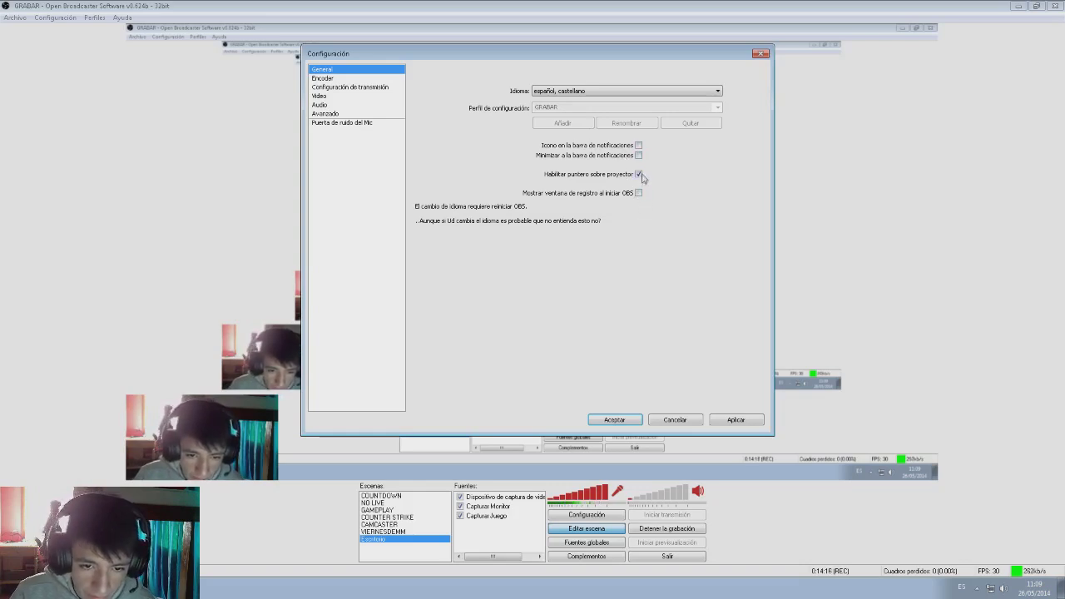
click(331, 79)
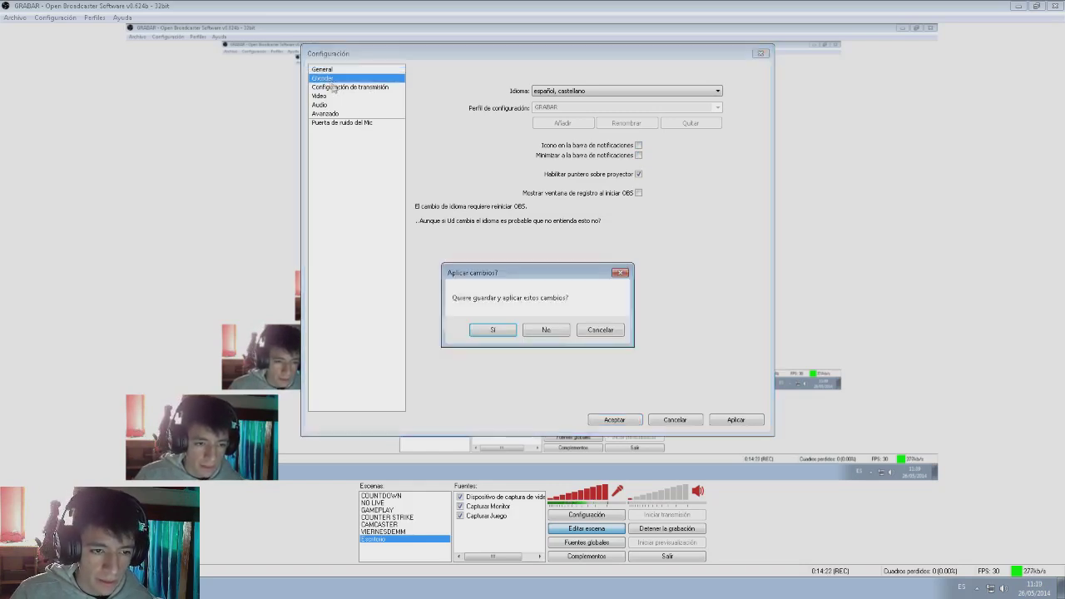
click(494, 330)
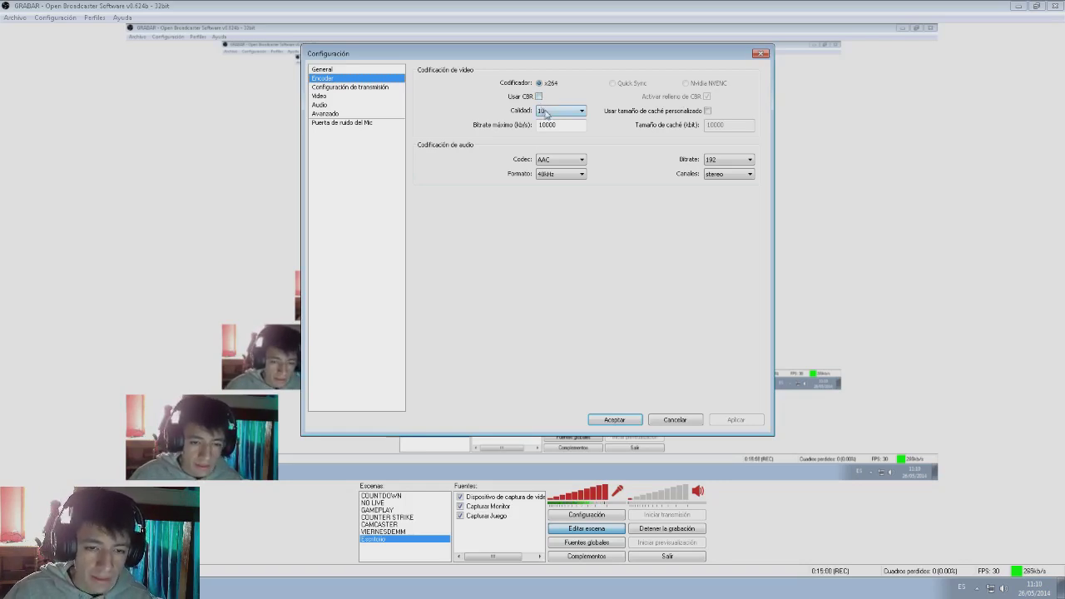
- Check the video quality setting and set the maximum video bitrate to 850 kb/s
click(559, 111)
click(558, 110)
click(557, 111)
click(582, 94)
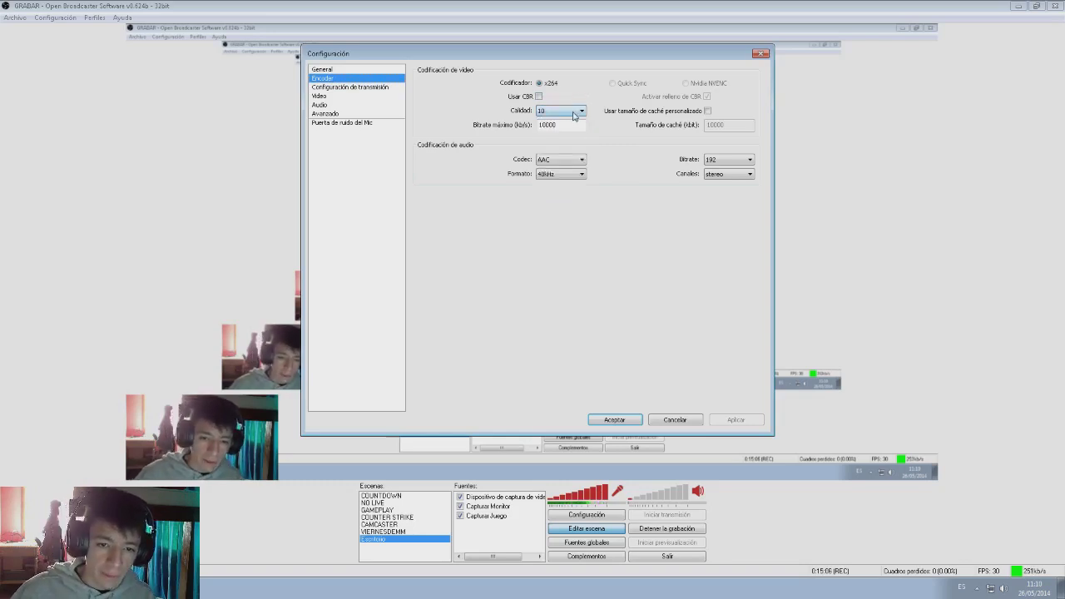
drag(566, 126, 538, 132)
click(554, 125)
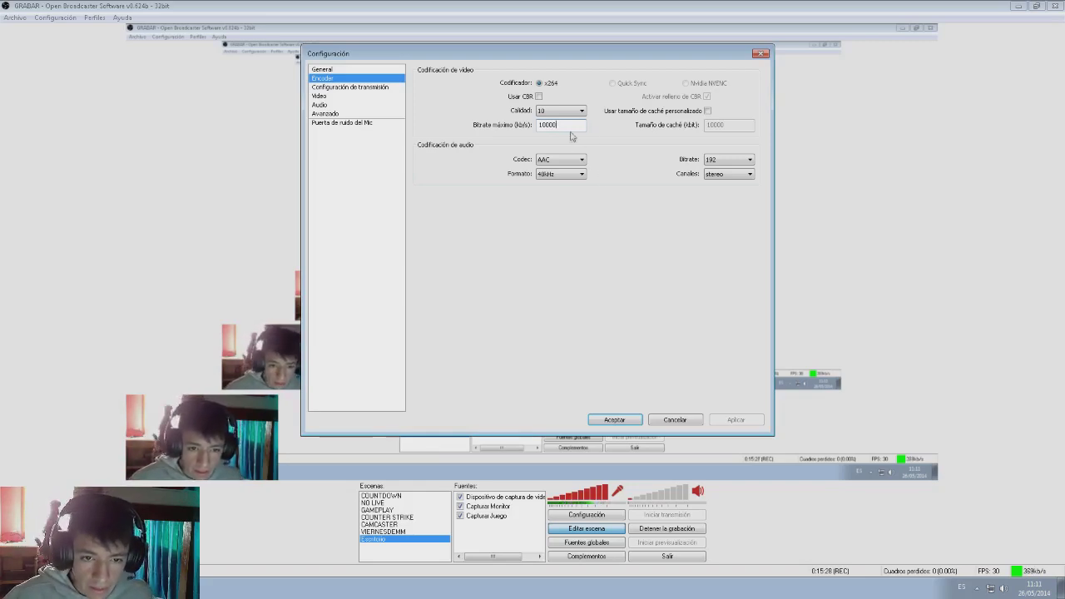
drag(567, 128, 539, 126)
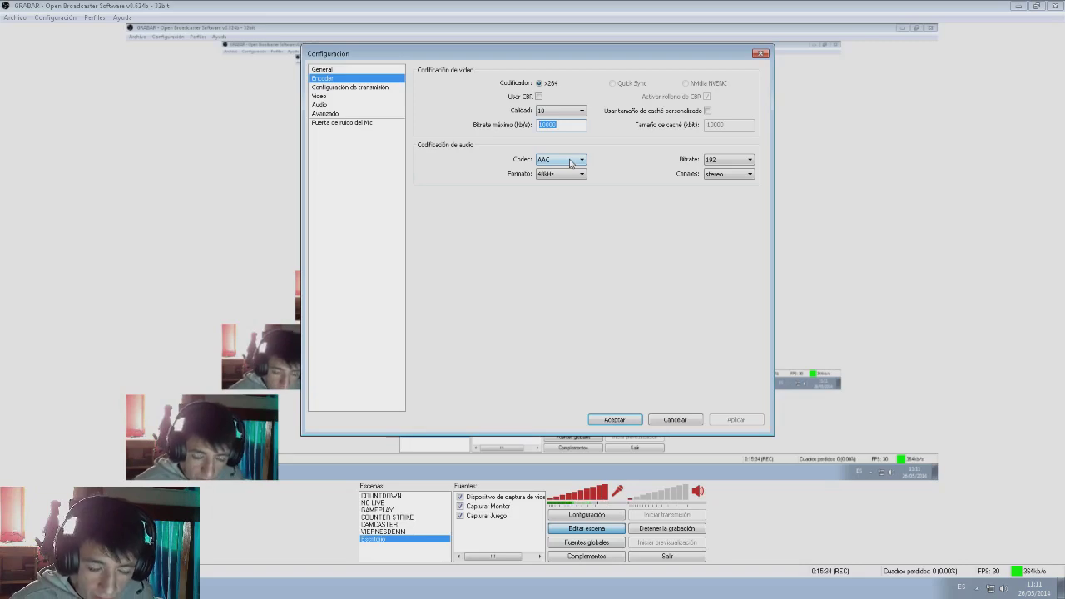
text(850)
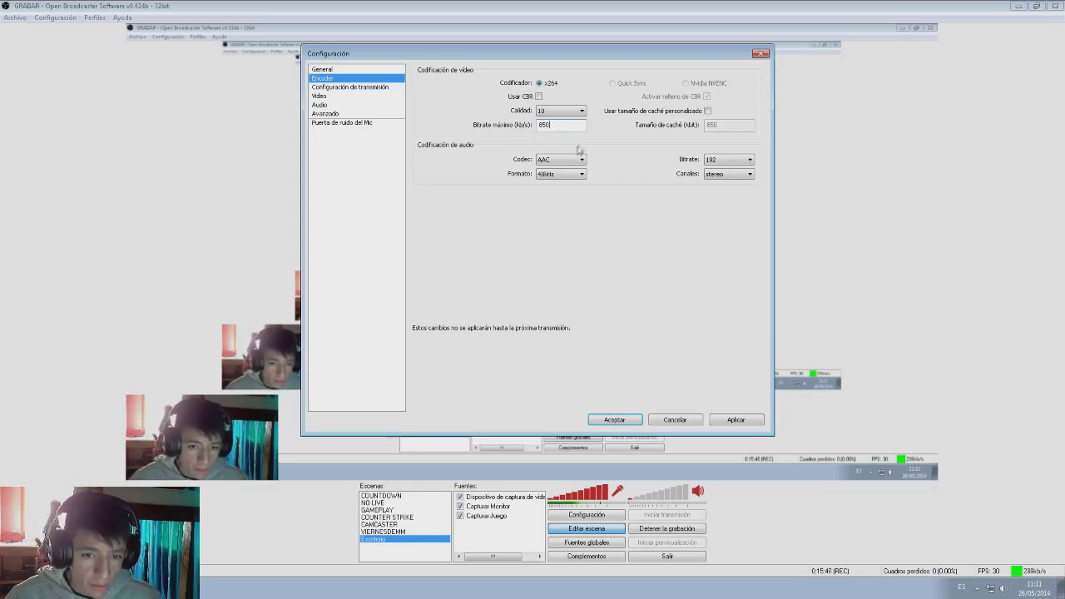
- Change the maximum video bitrate to 1000 kb/s and look through the available audio bitrates
key(BackSpace)
key(BackSpace)
key(BackSpace)
text(1000)
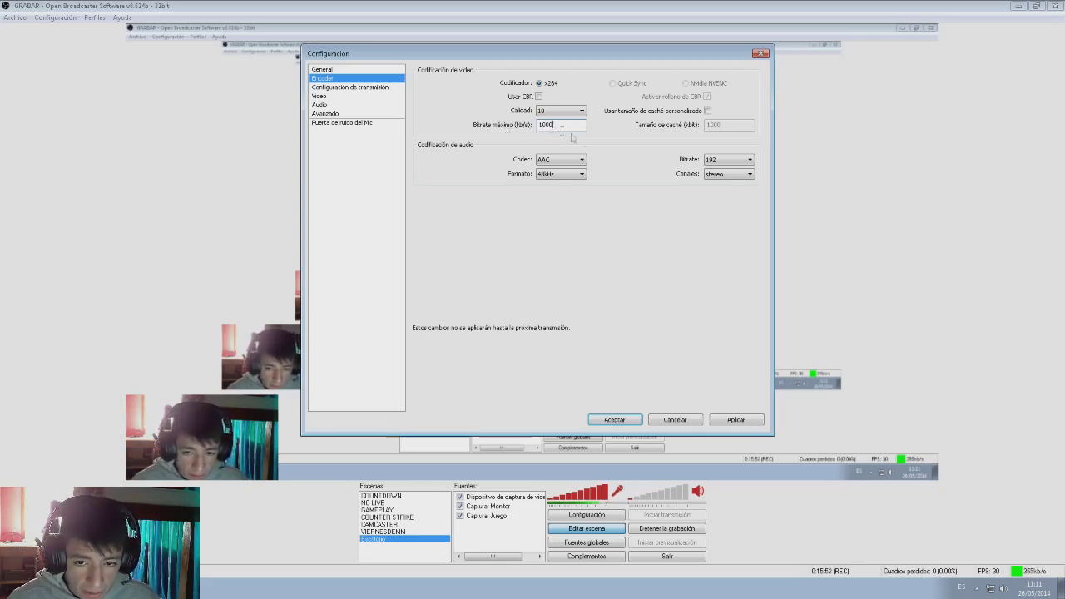
click(726, 162)
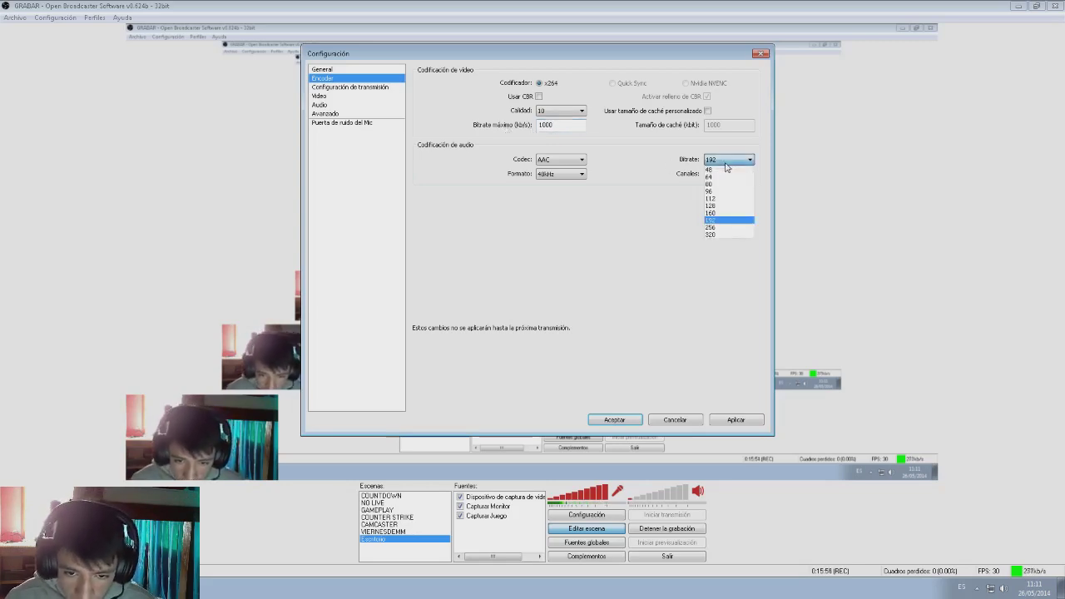
click(725, 166)
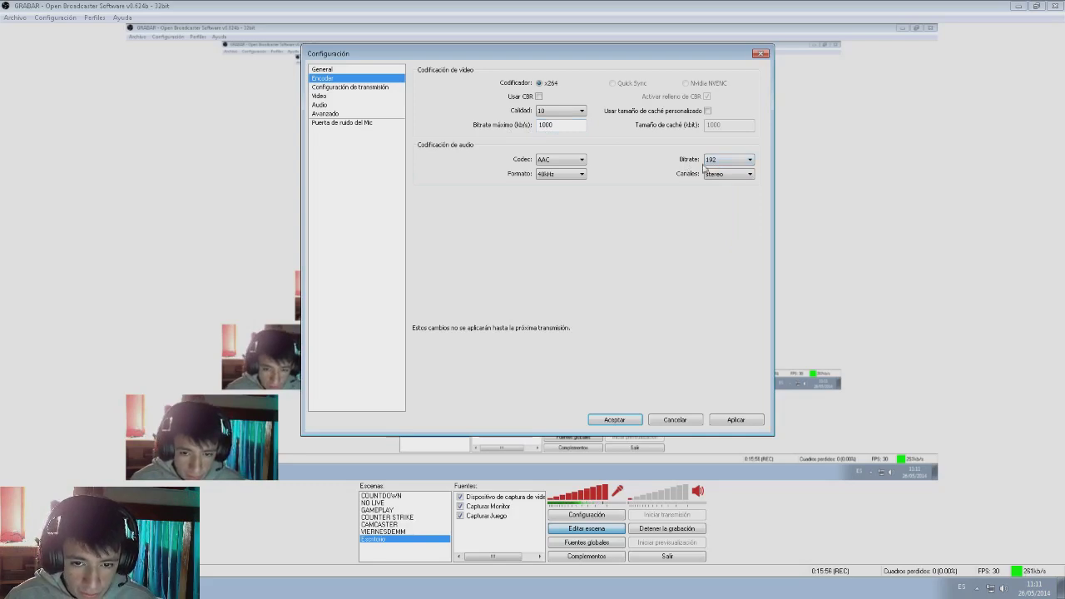
- Set the maximum video bitrate back to 850 kb/s and the audio bitrate to 128
drag(562, 125, 494, 129)
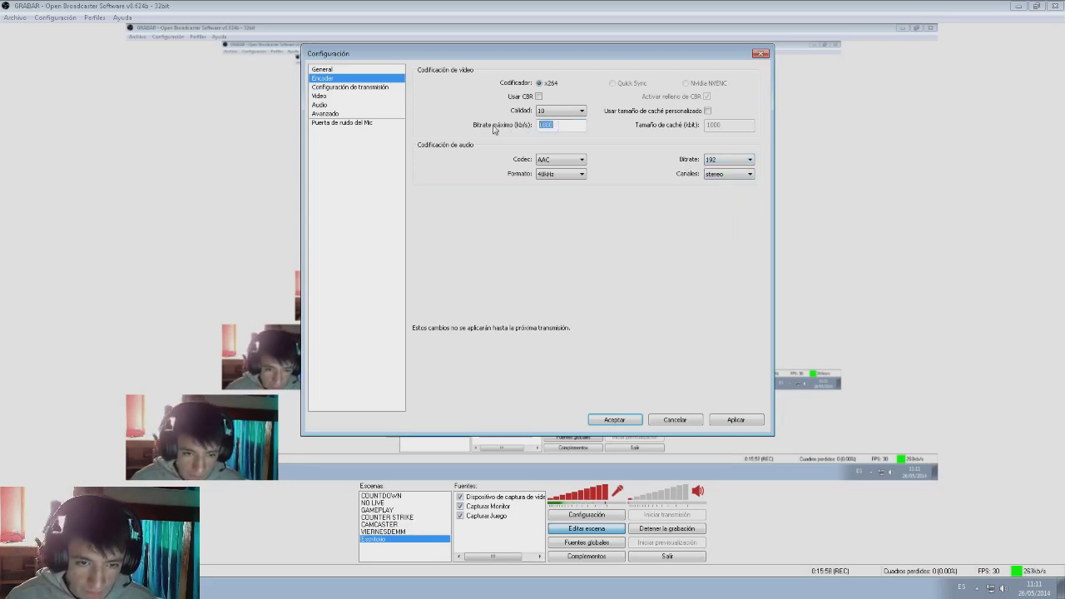
text(850)
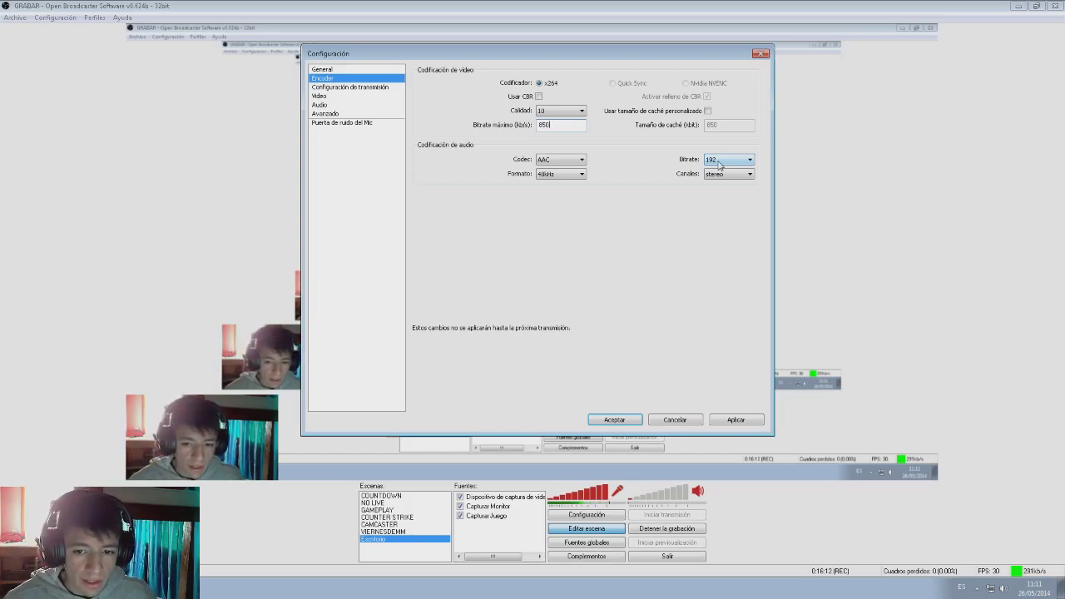
click(719, 162)
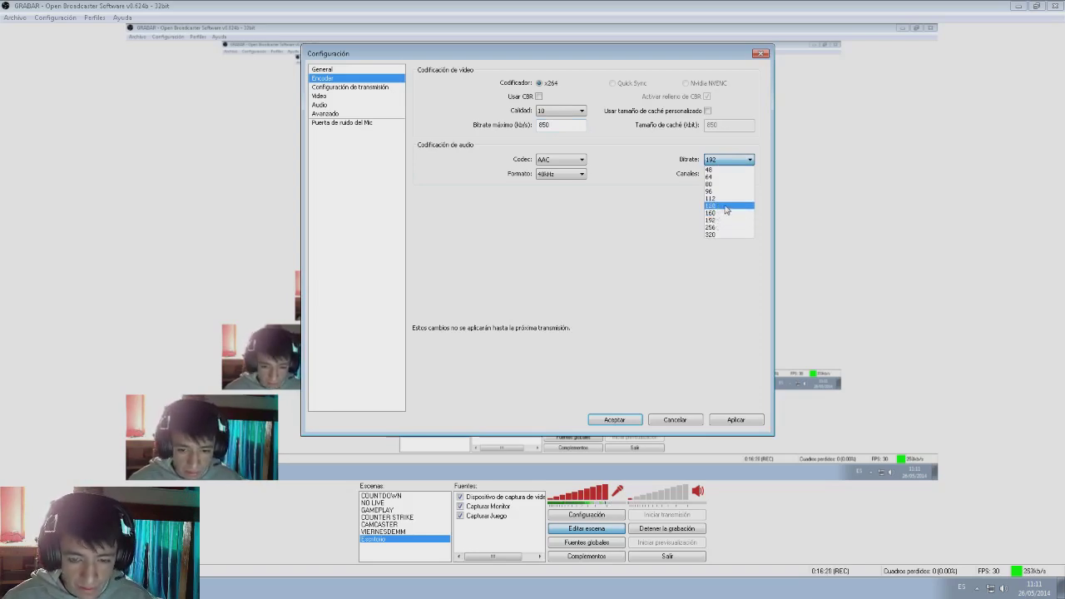
click(726, 208)
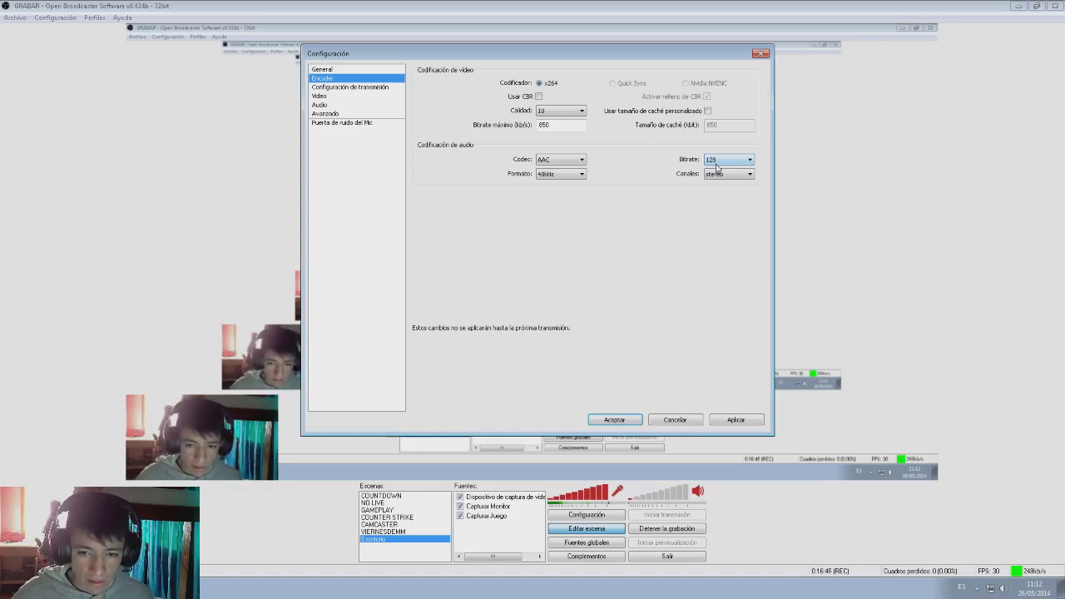
- Examine the maximum bitrate, audio format and video quality options in the encoder settings
double_click(543, 125)
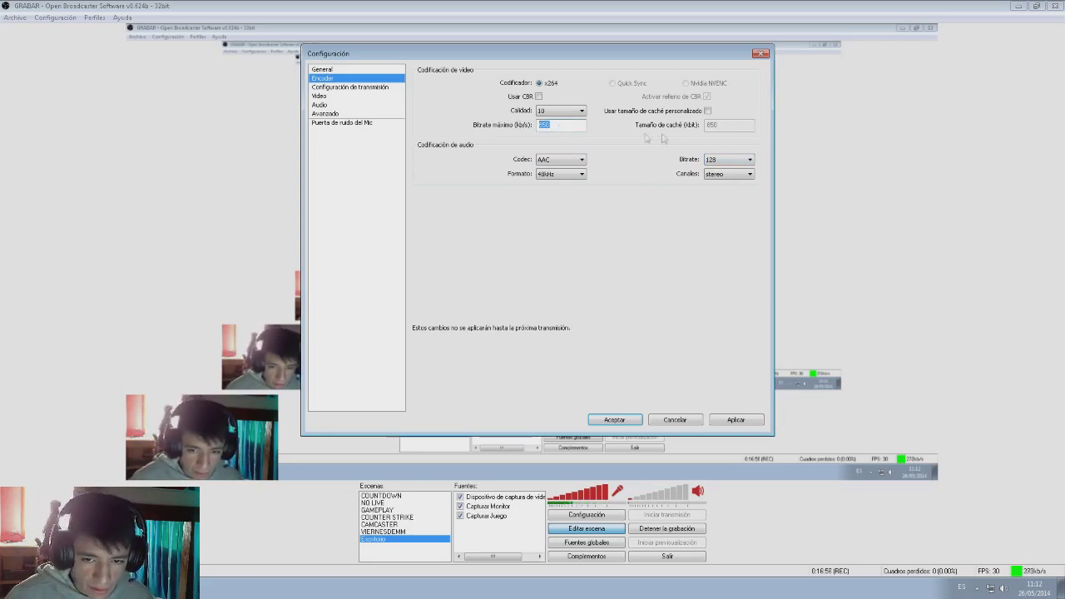
click(570, 127)
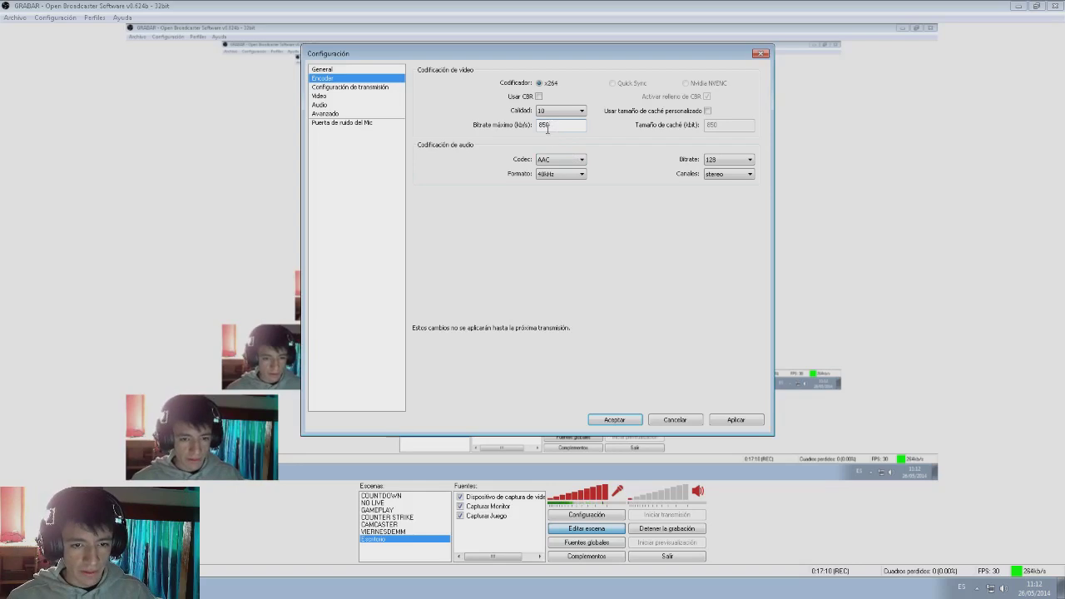
click(586, 175)
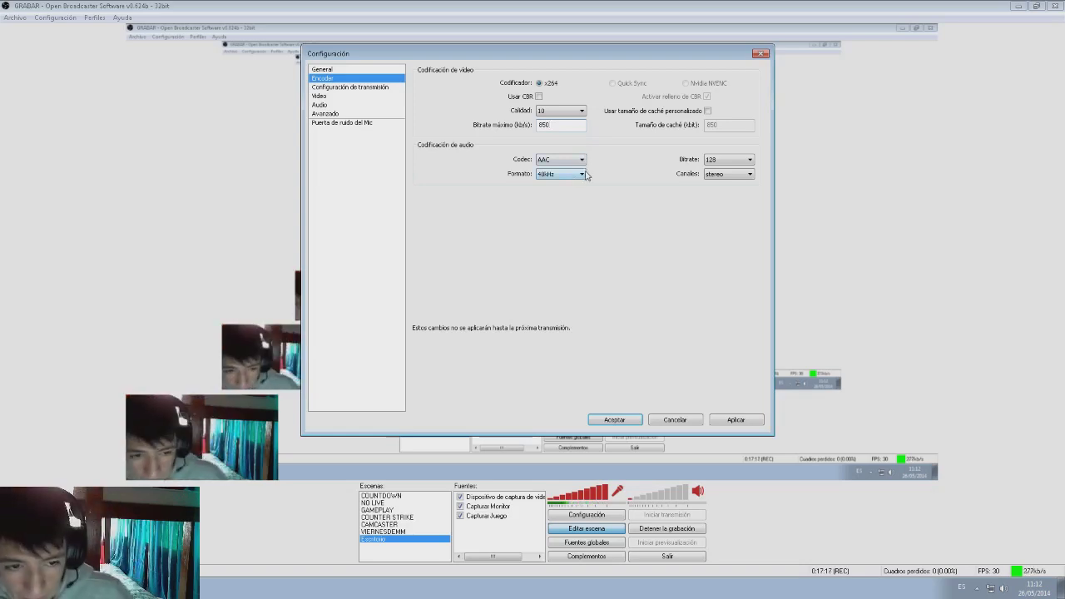
click(564, 175)
click(589, 167)
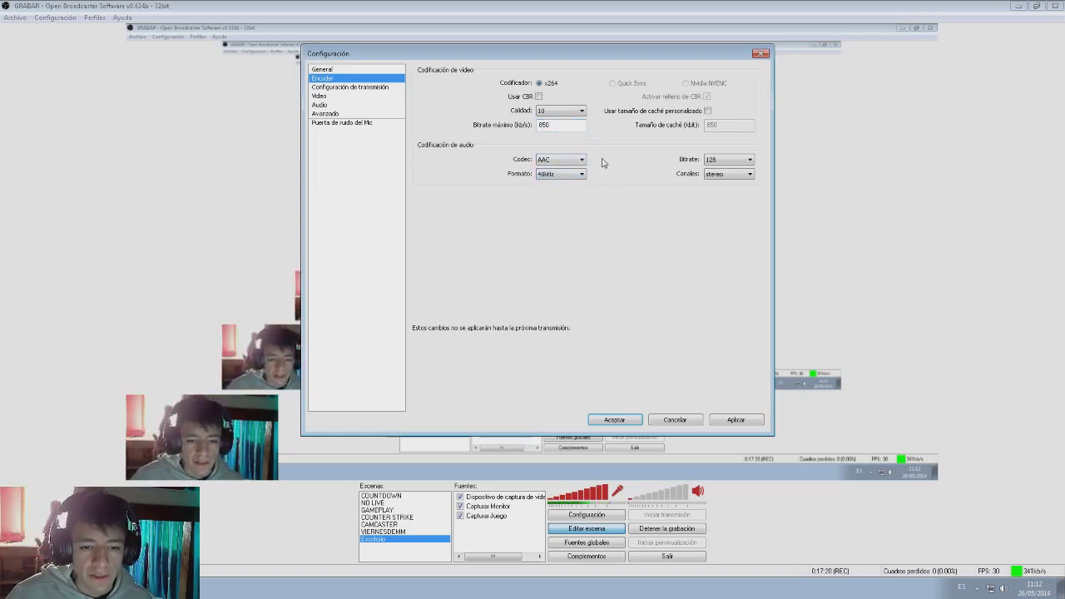
click(566, 110)
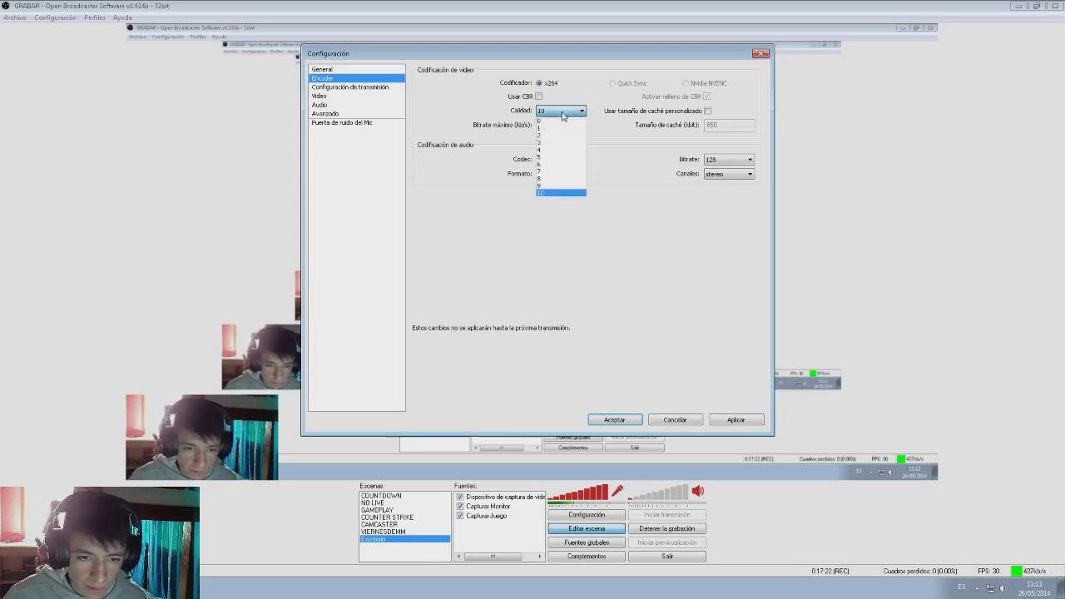
click(613, 173)
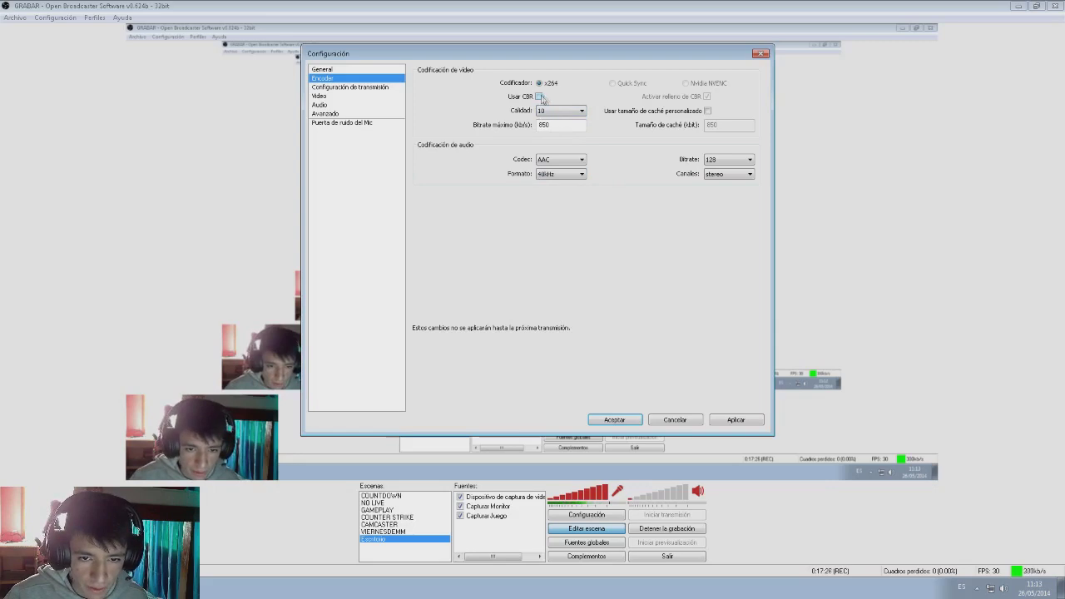
click(577, 110)
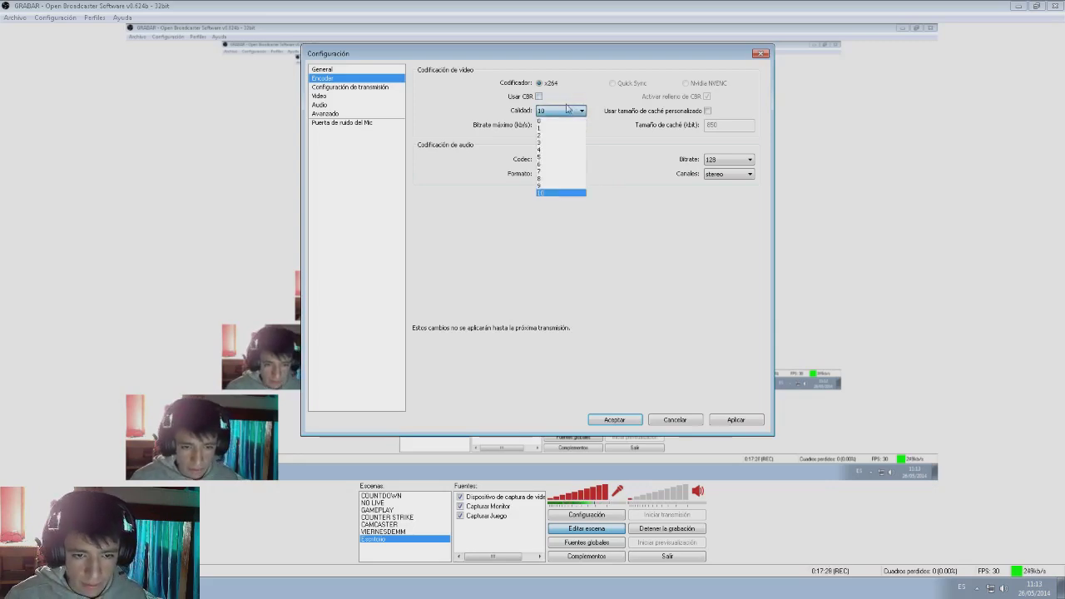
click(558, 101)
click(554, 112)
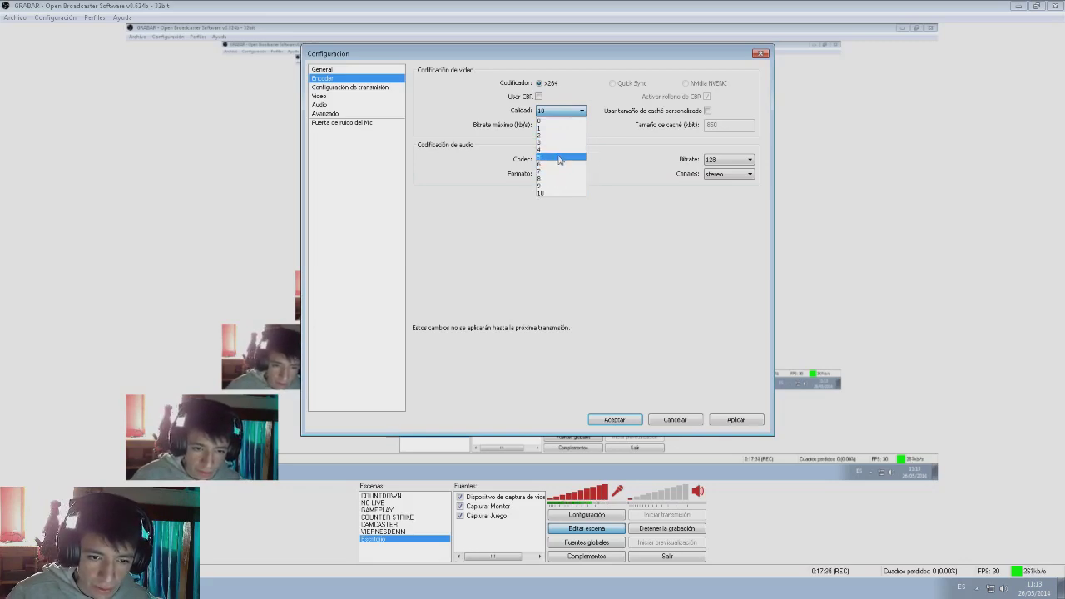
click(634, 191)
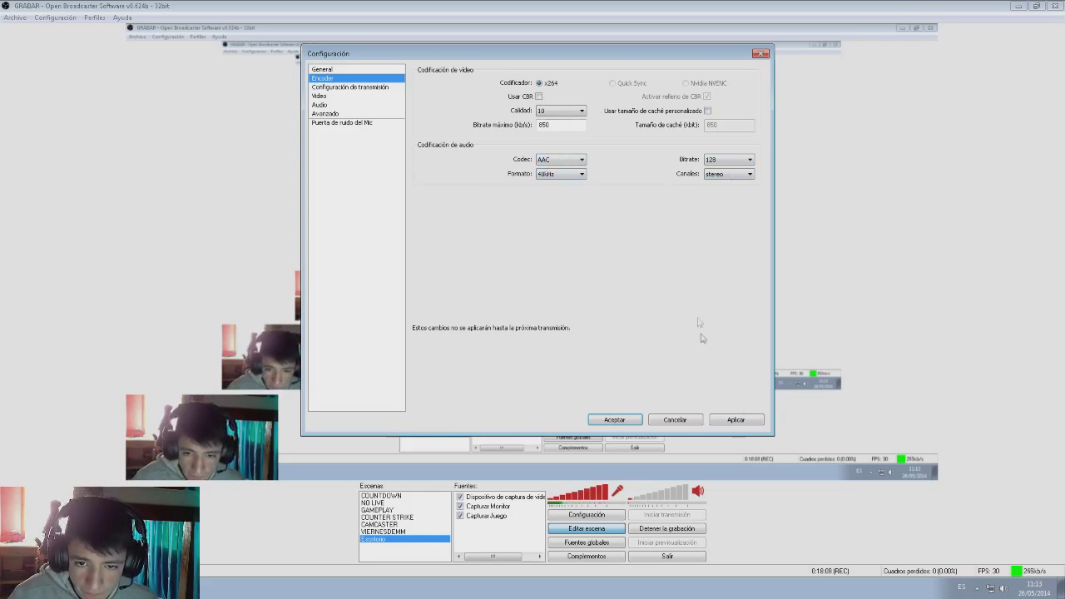
- Discard the encoder changes, recheck the encoder values and return to the broadcast settings (Configuración de transmisión)
click(337, 89)
click(545, 331)
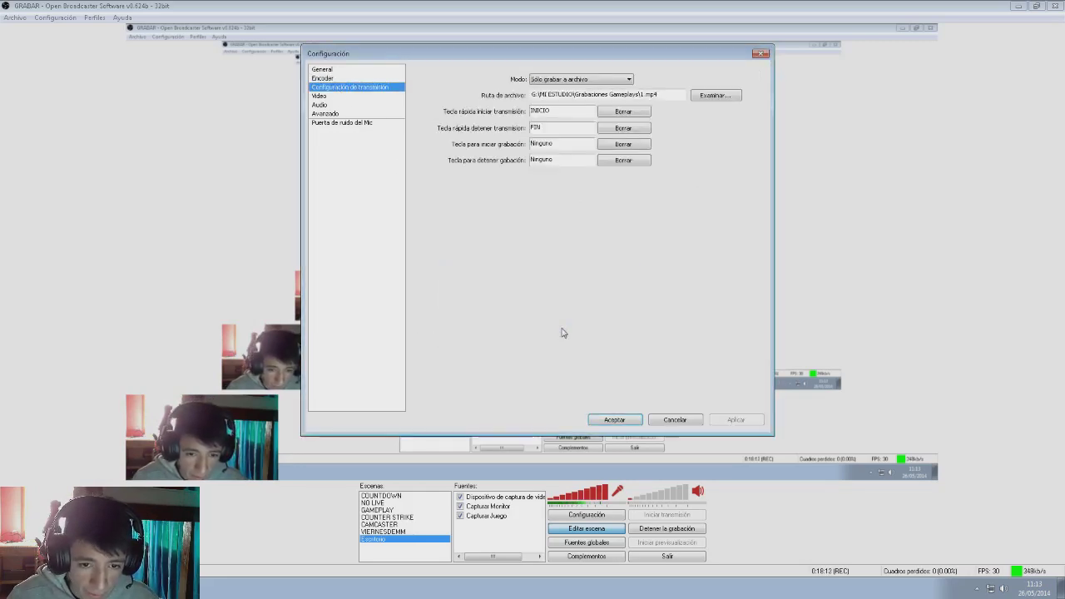
click(322, 77)
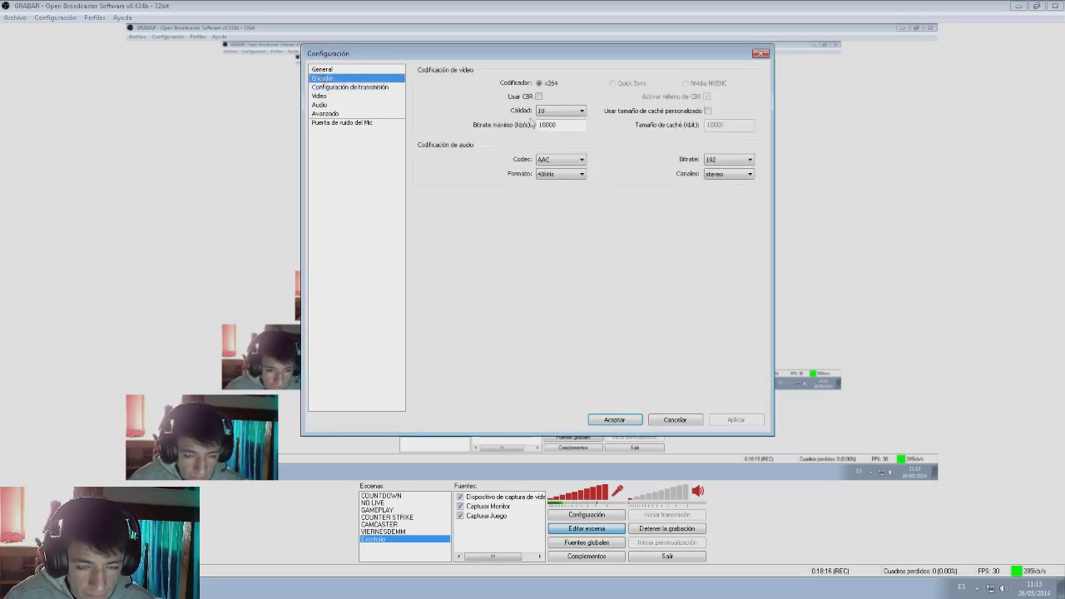
click(367, 88)
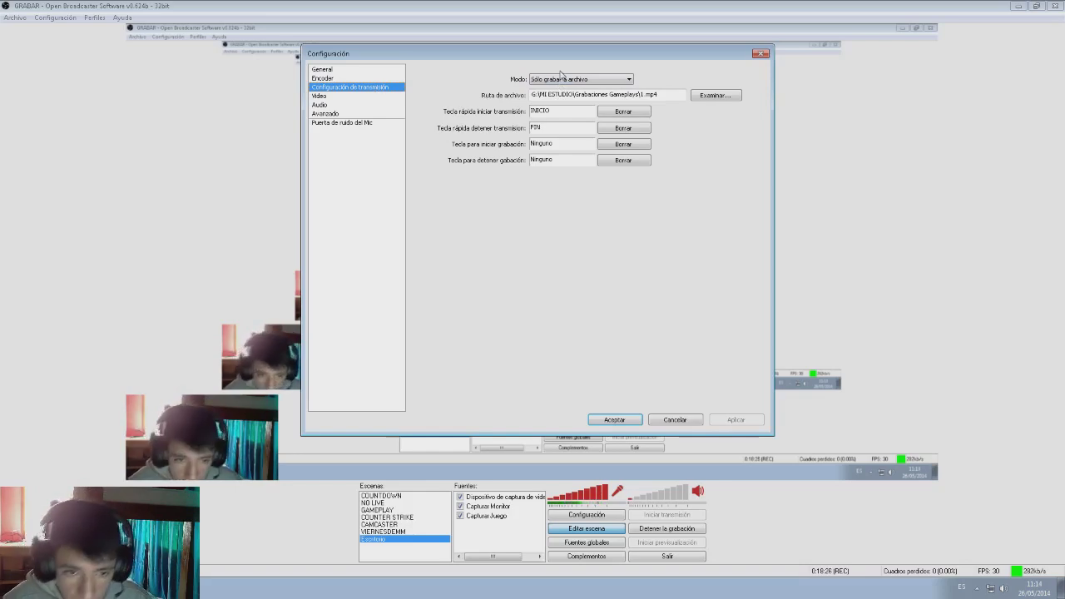
- Review the broadcast mode, recording file path and hotkey settings, and close the settings dialog without saving
click(582, 81)
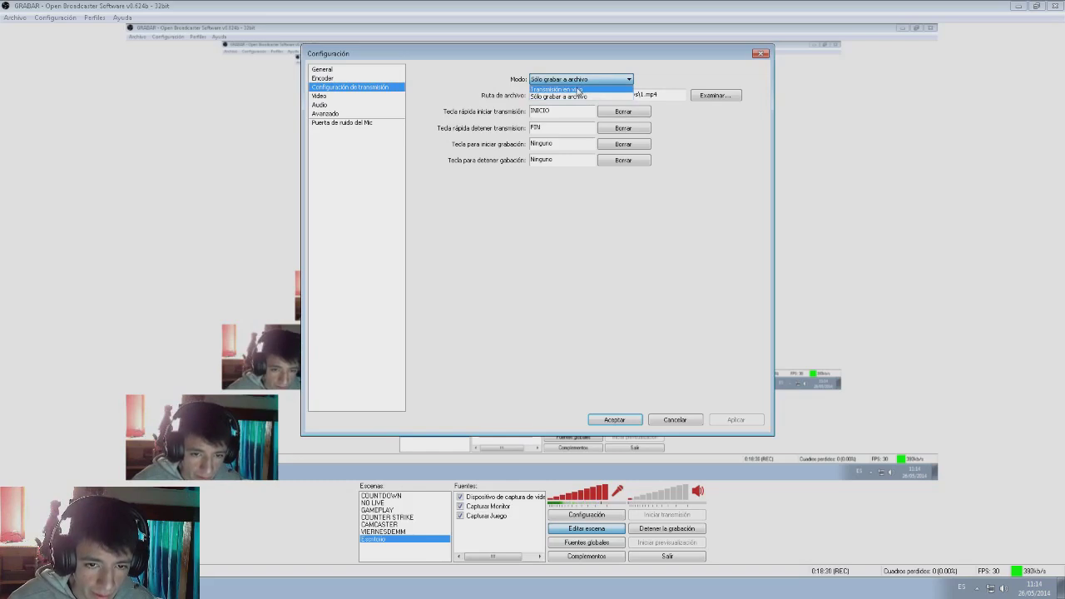
click(585, 97)
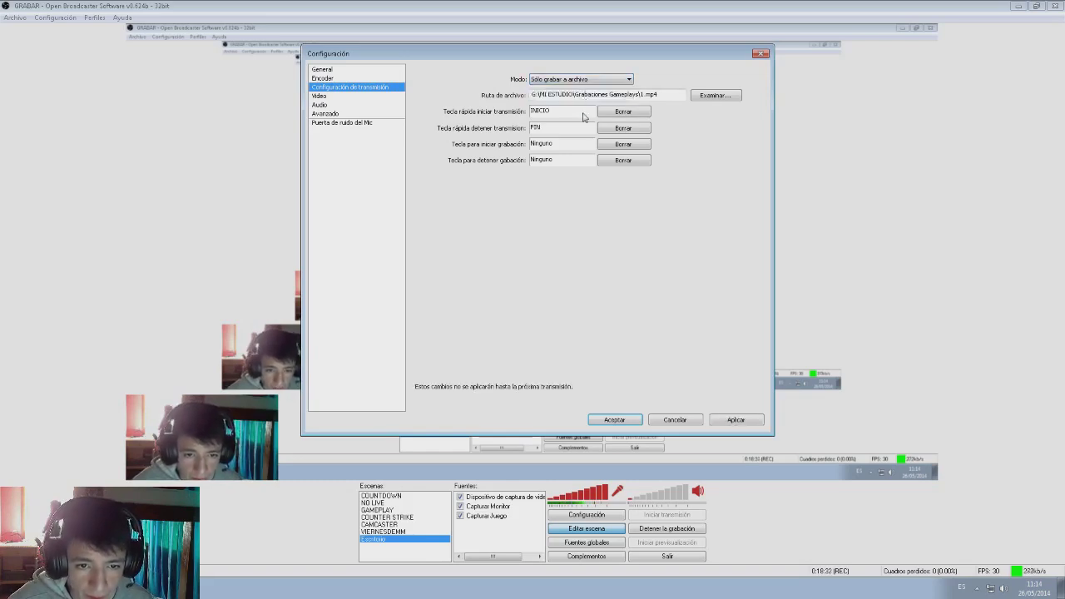
click(710, 95)
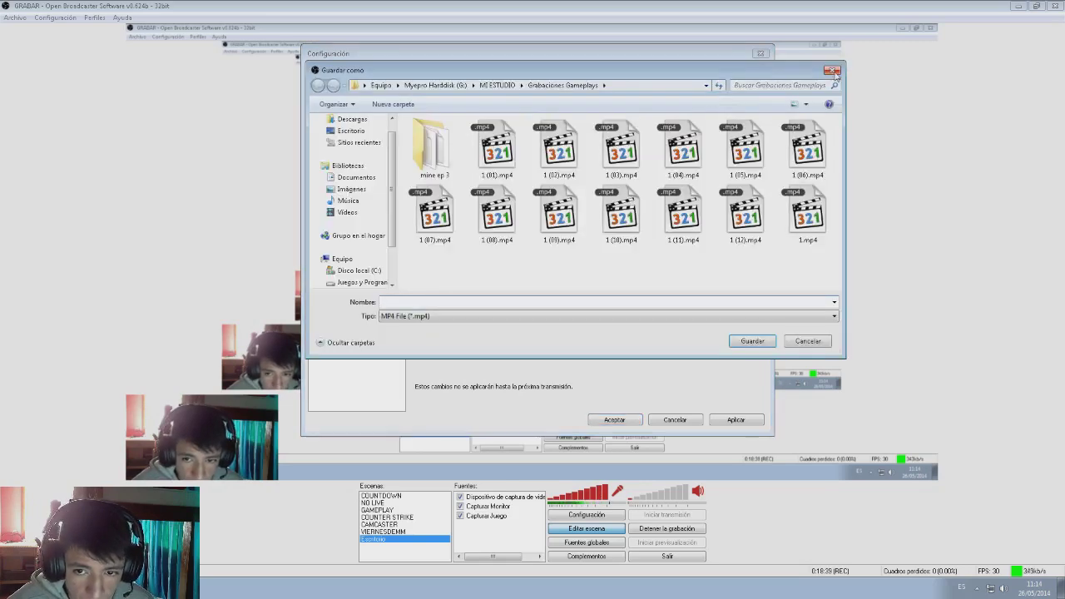
click(833, 72)
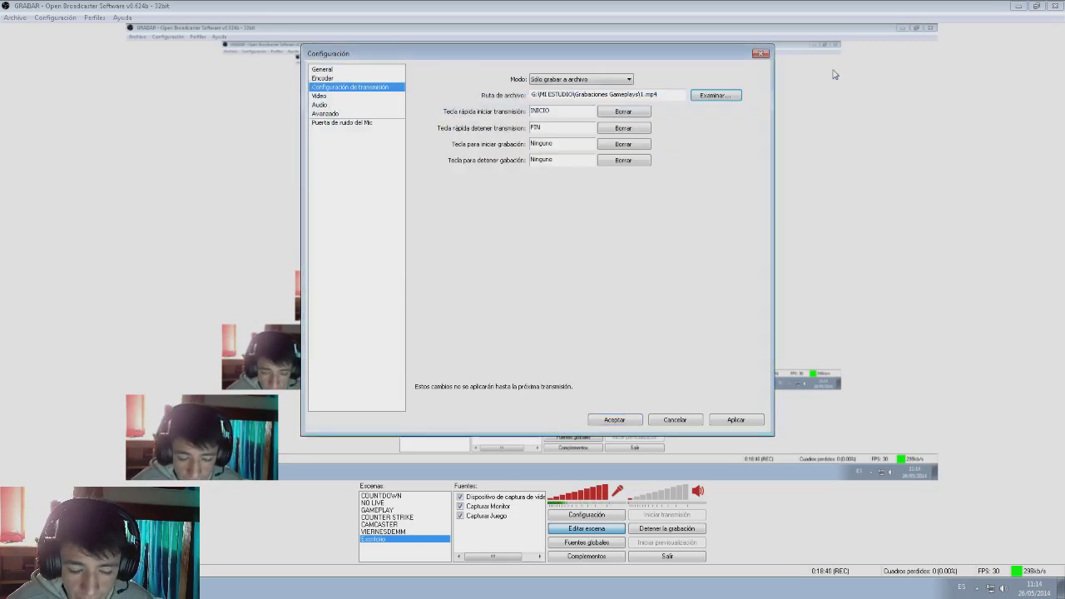
click(563, 114)
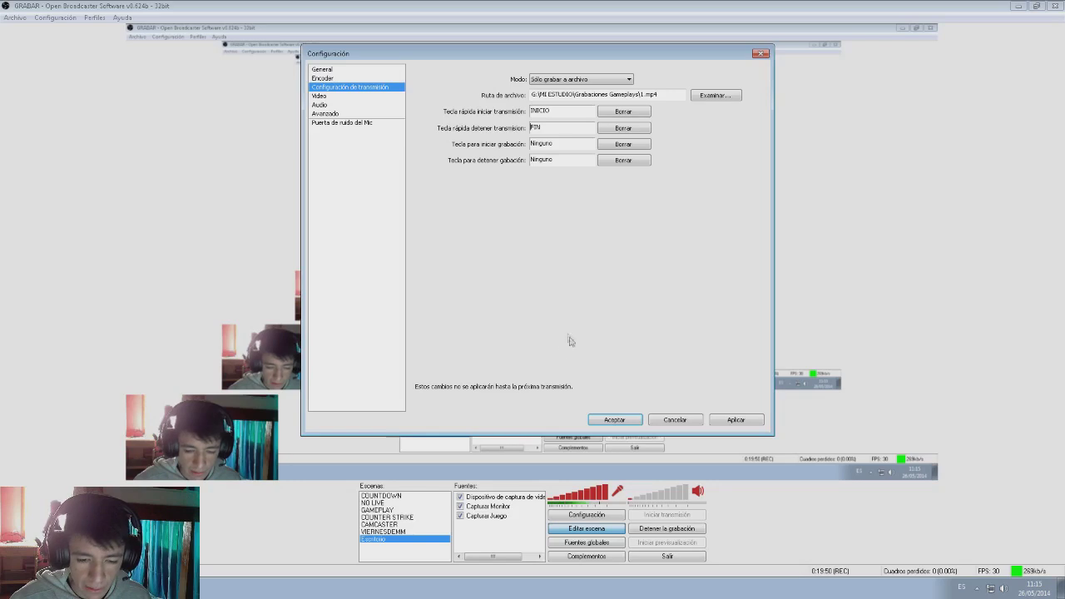
click(675, 422)
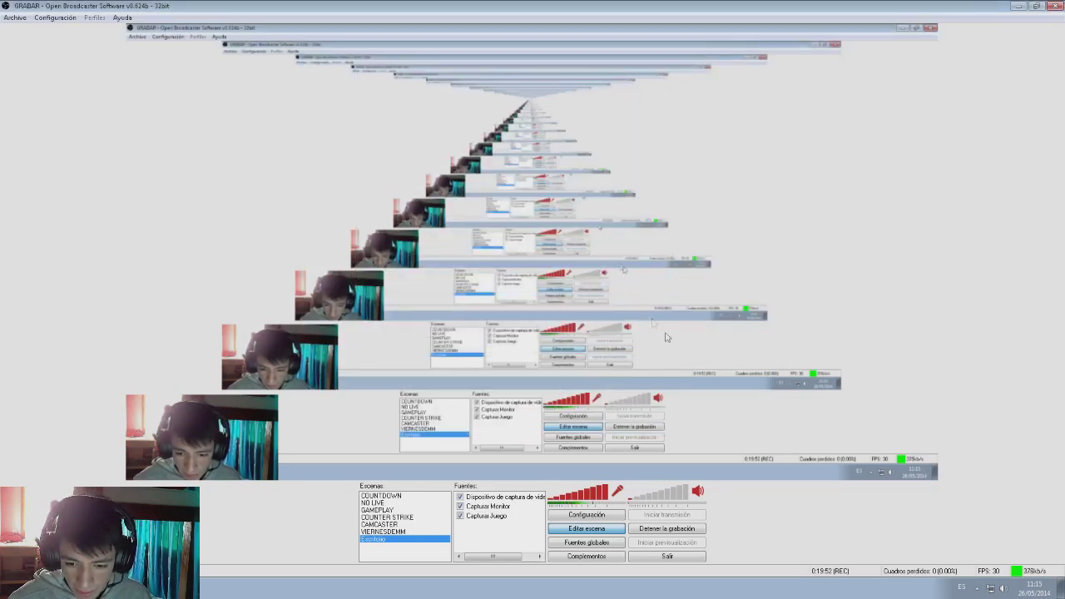